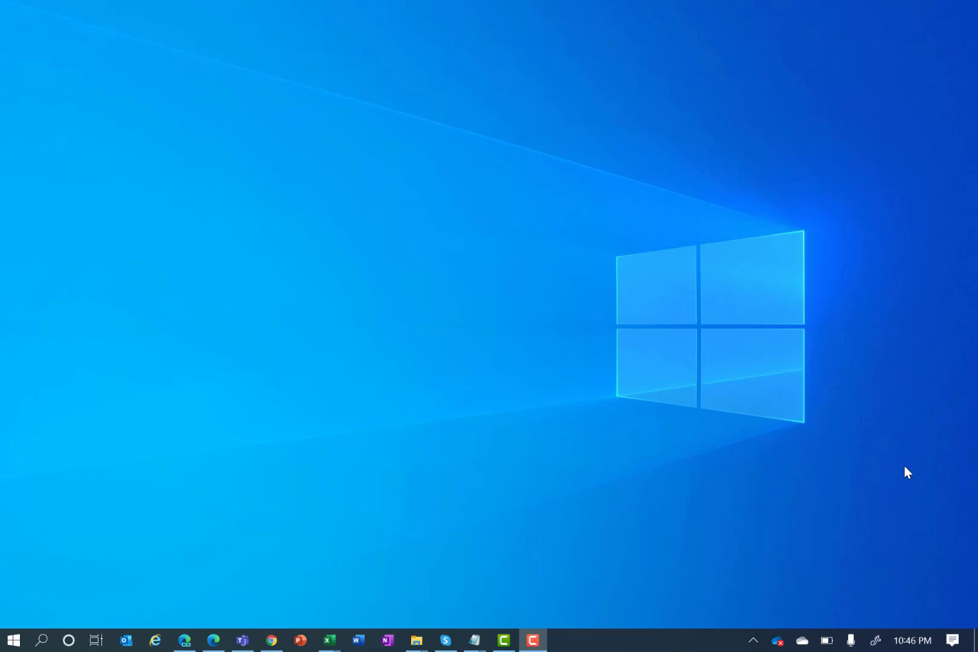
Step: Switch to Microsoft Teams and create a new live event titled "My Live Event"
click(243, 641)
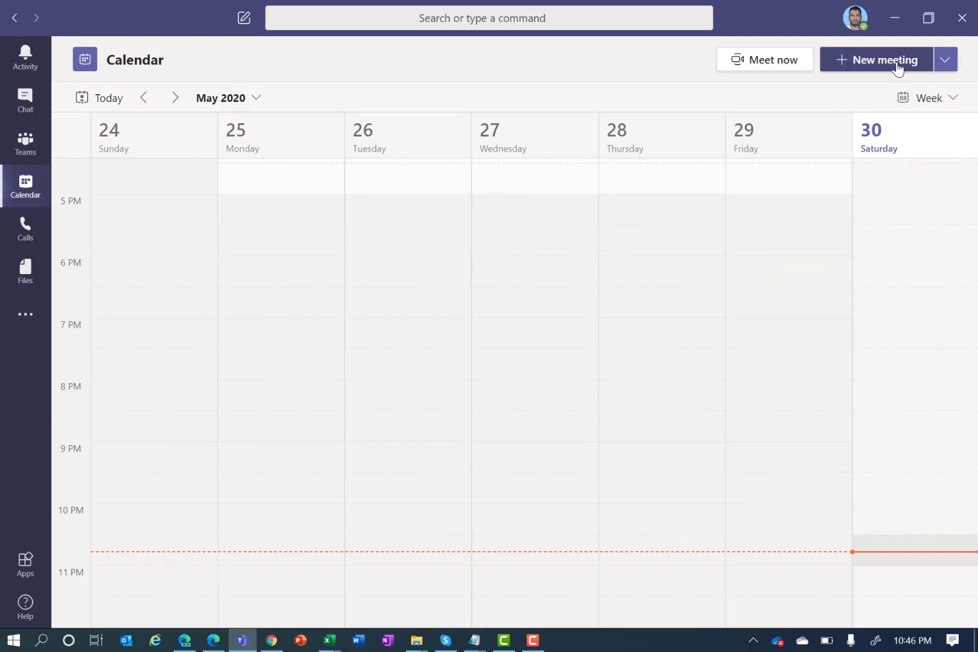
click(946, 63)
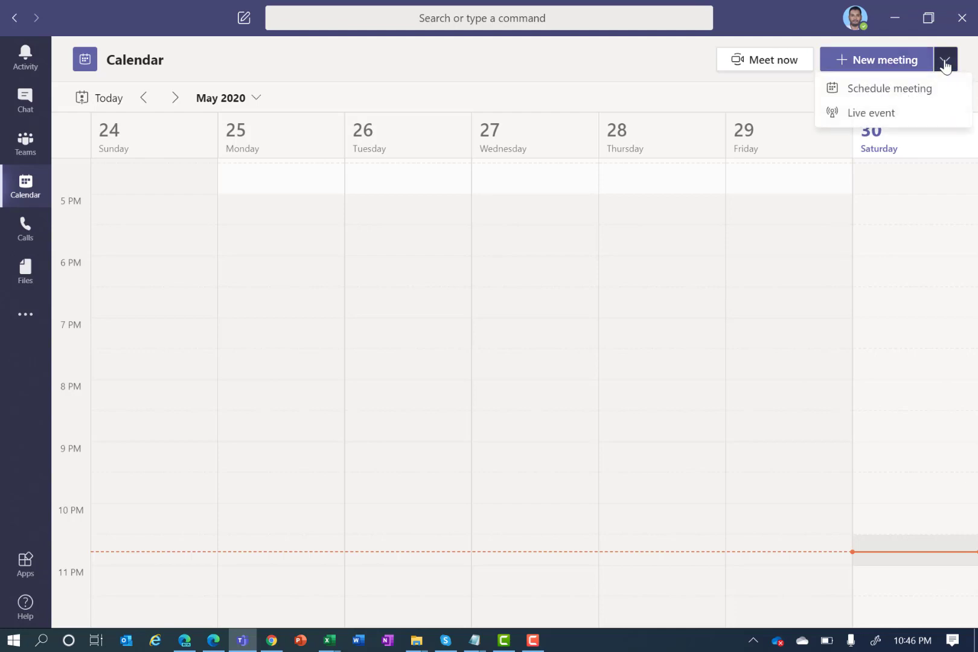
click(883, 121)
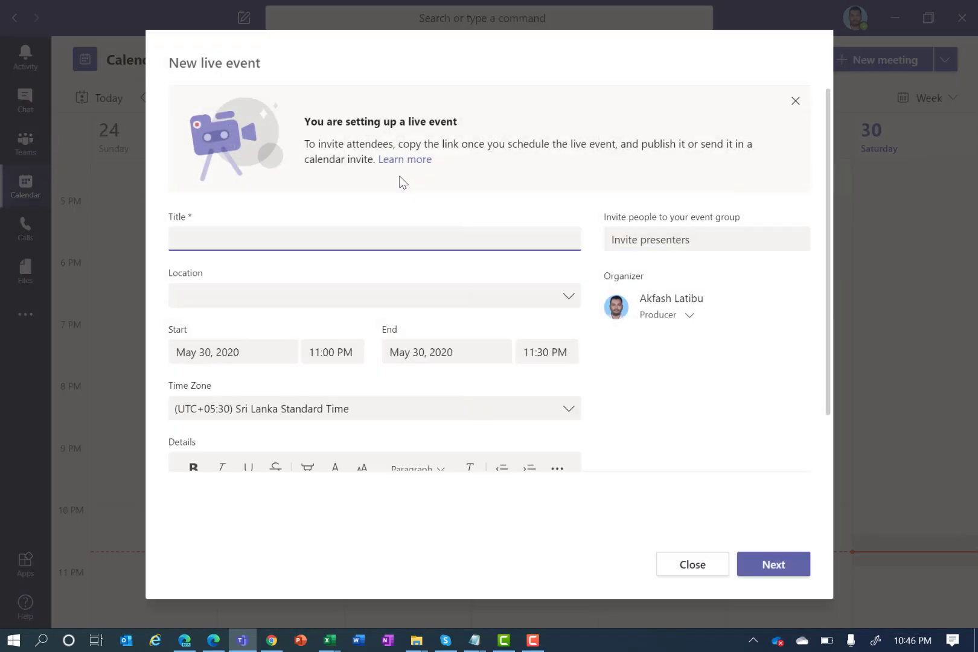
text(My Live Event)
scroll(381, 342, down, 2)
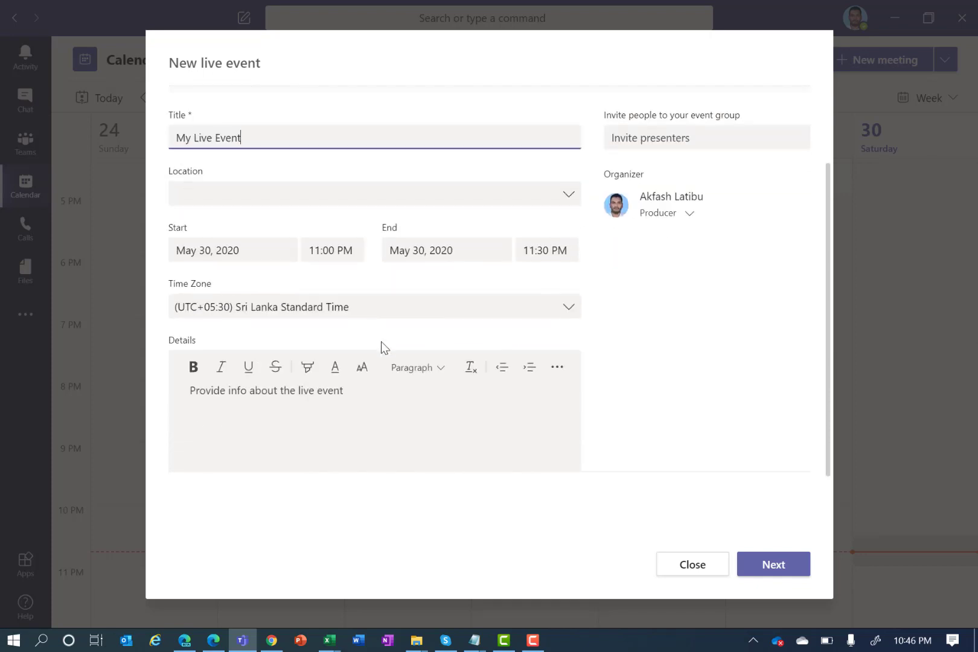
click(360, 398)
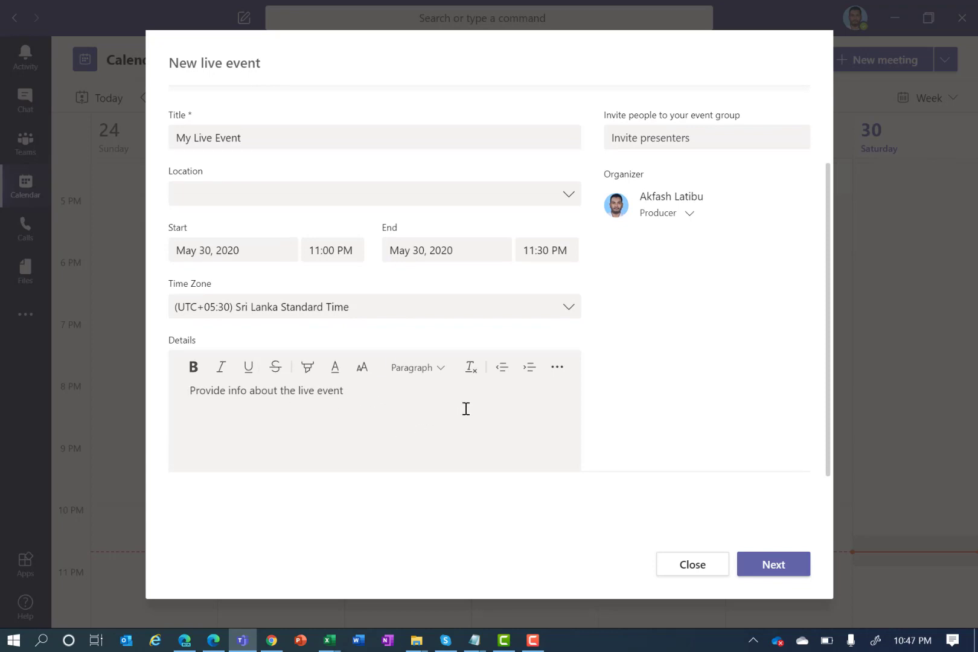
Step: Invite a colleague to the event group as presenter and continue to the live event permissions
scroll(553, 418, up, 2)
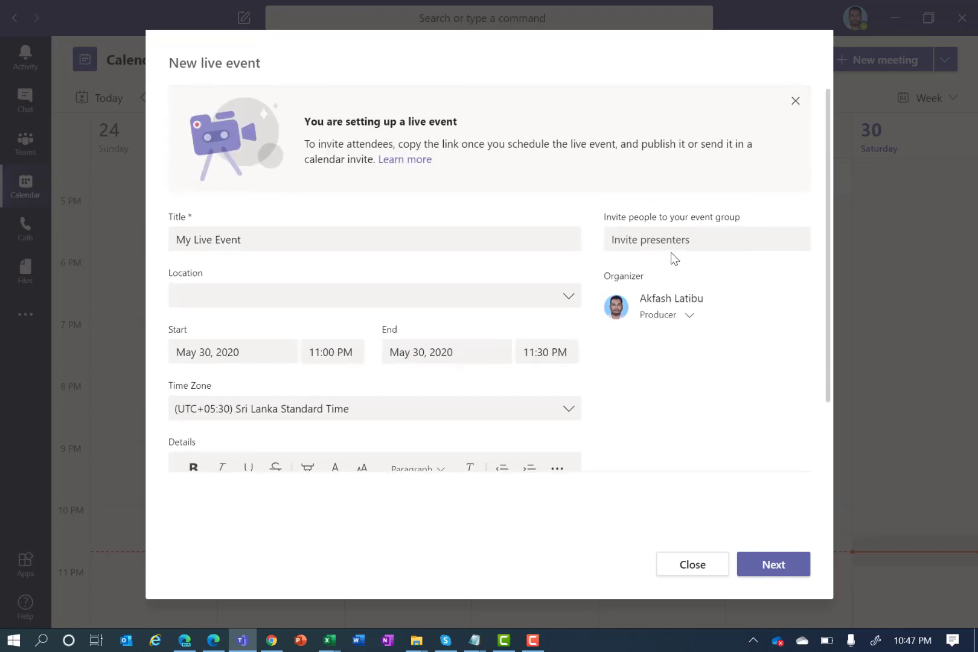
click(631, 236)
text(Manoj)
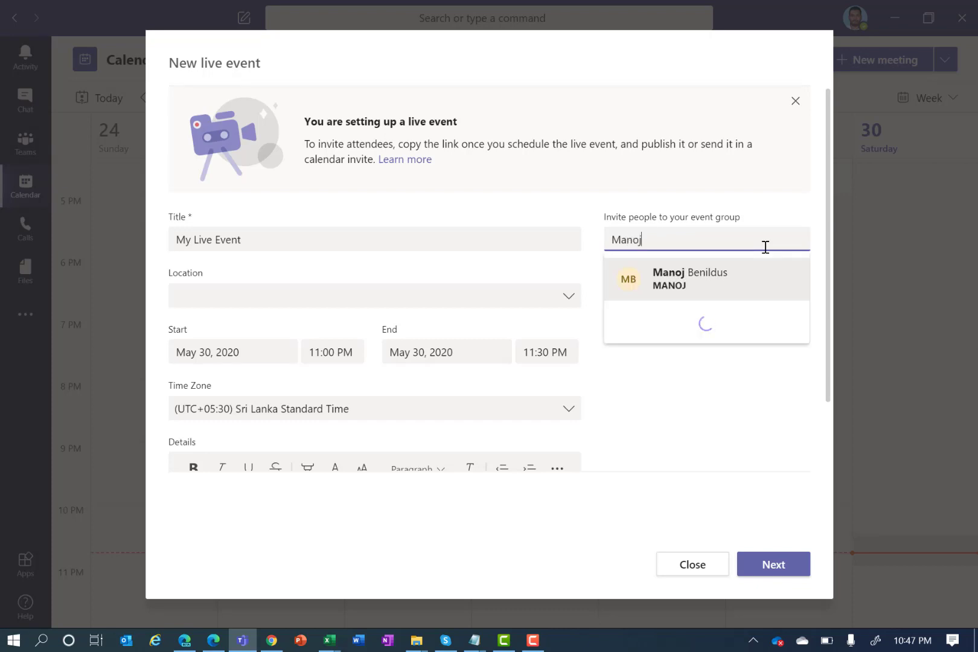
key(Return)
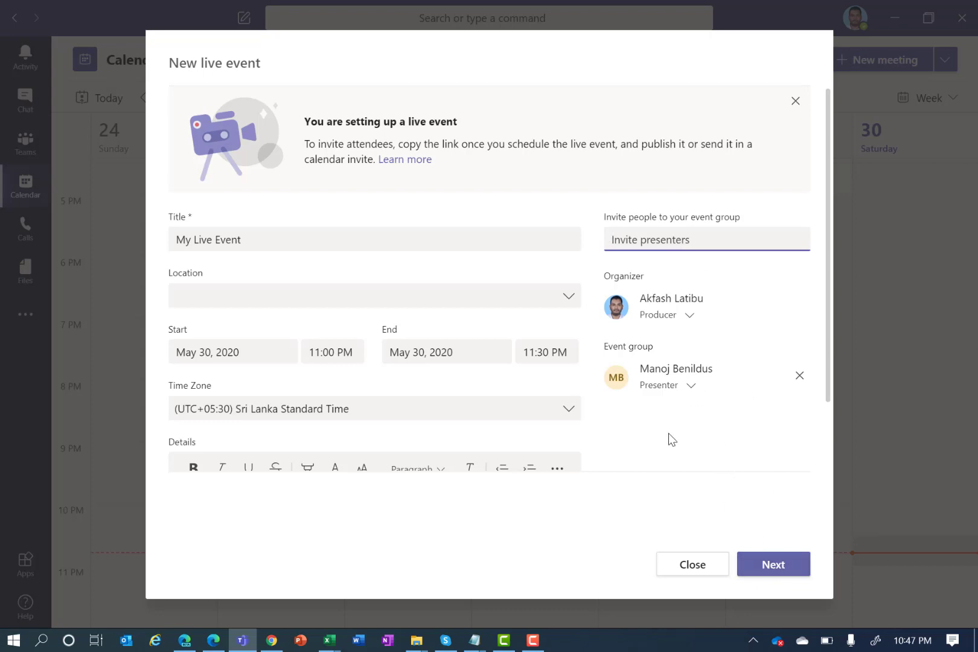
click(764, 566)
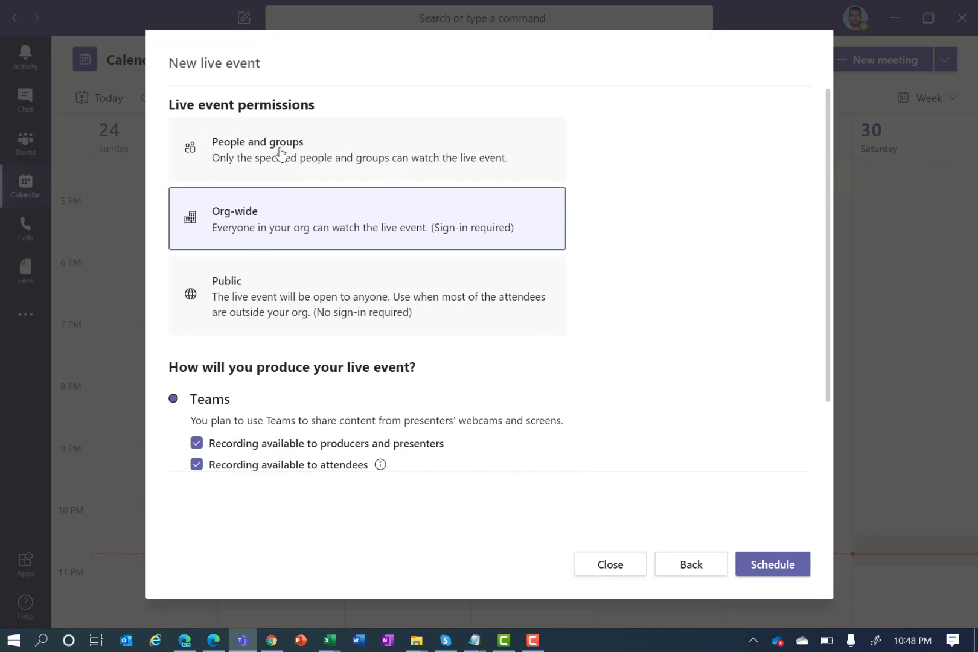
Step: Try the People and groups and Org-wide permissions, and set the live event permission to Public
click(239, 162)
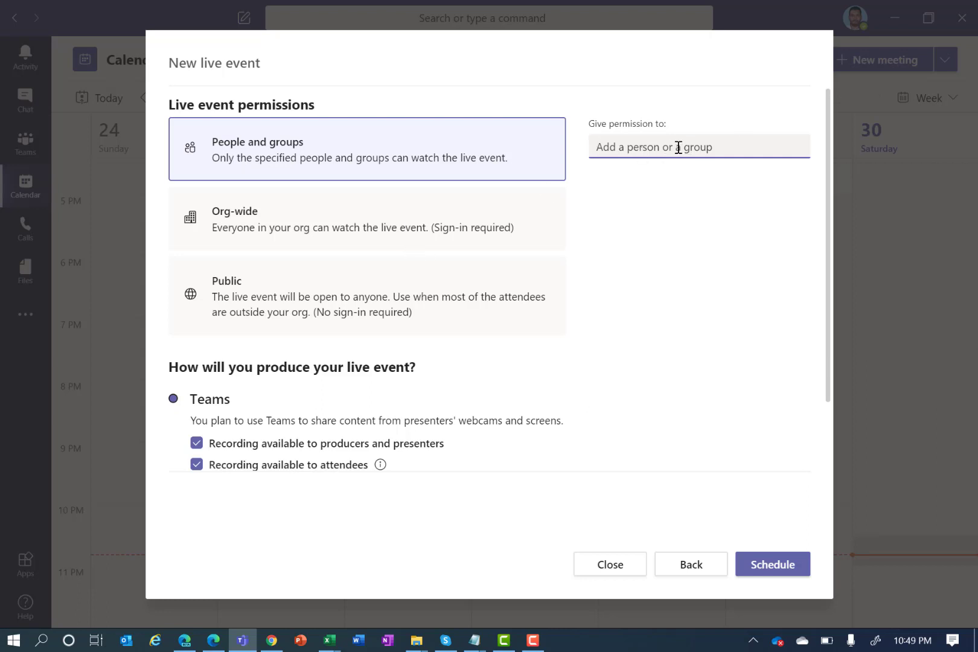
click(240, 222)
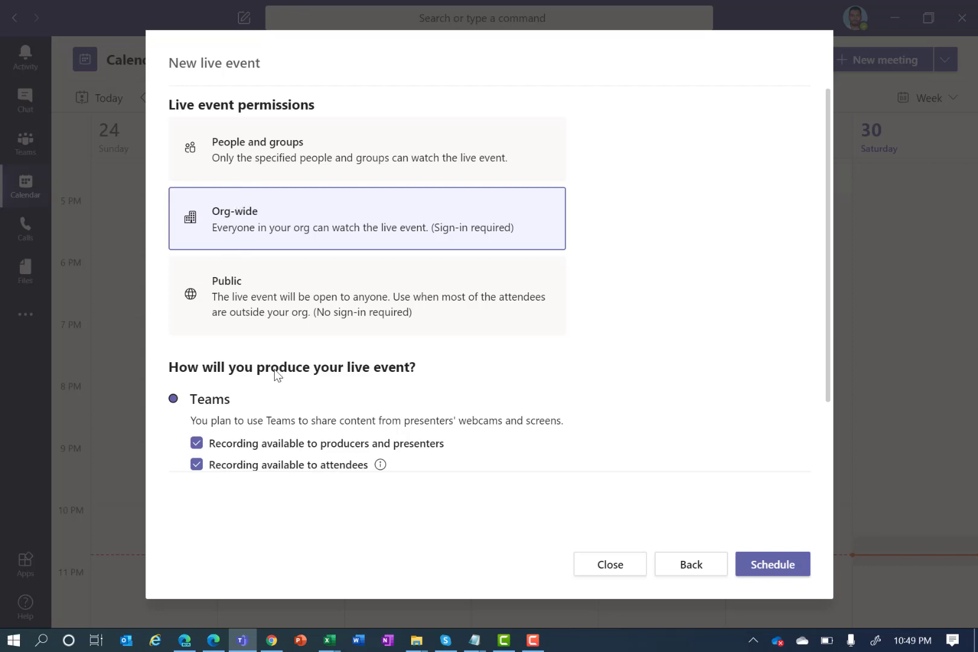
click(245, 298)
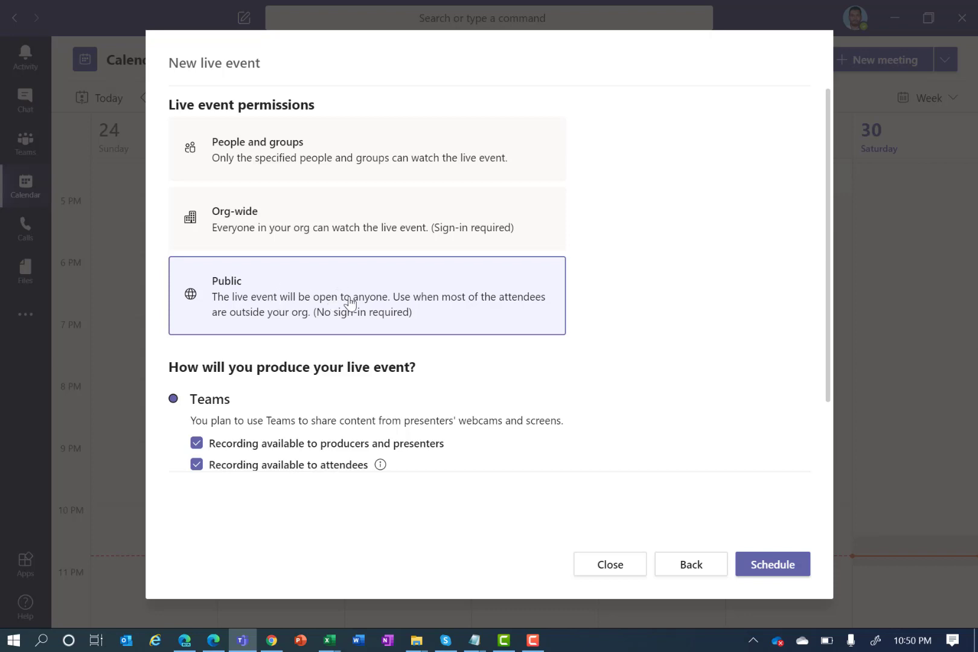
Step: Enable Q&A in the Teams production options and schedule the live event
scroll(350, 304, down, 1)
scroll(350, 304, down, 2)
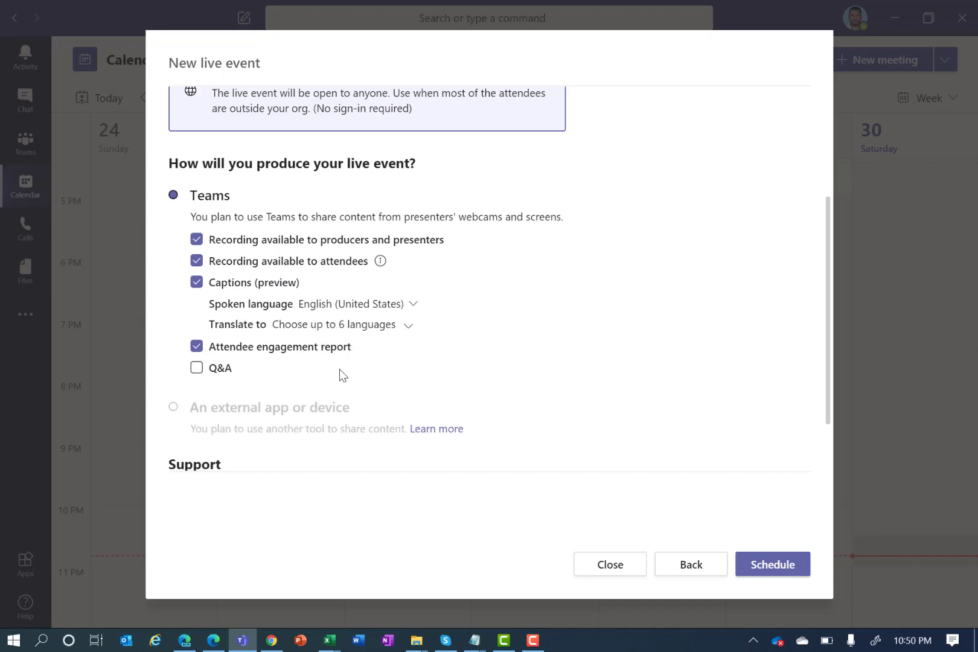
click(196, 369)
scroll(661, 478, down, 3)
scroll(661, 478, up, 5)
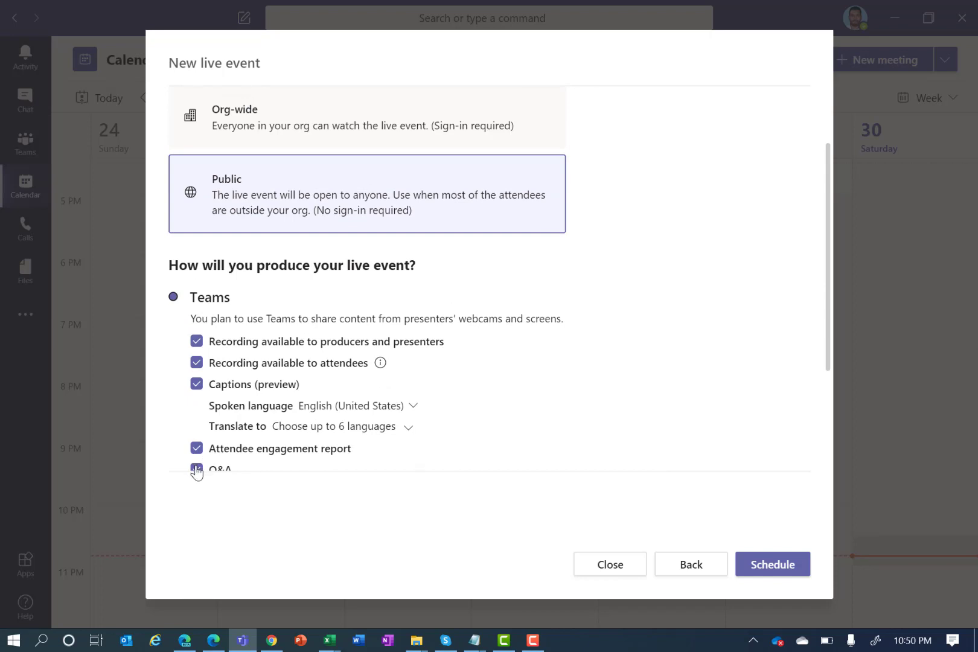
scroll(515, 392, up, 1)
scroll(515, 393, up, 3)
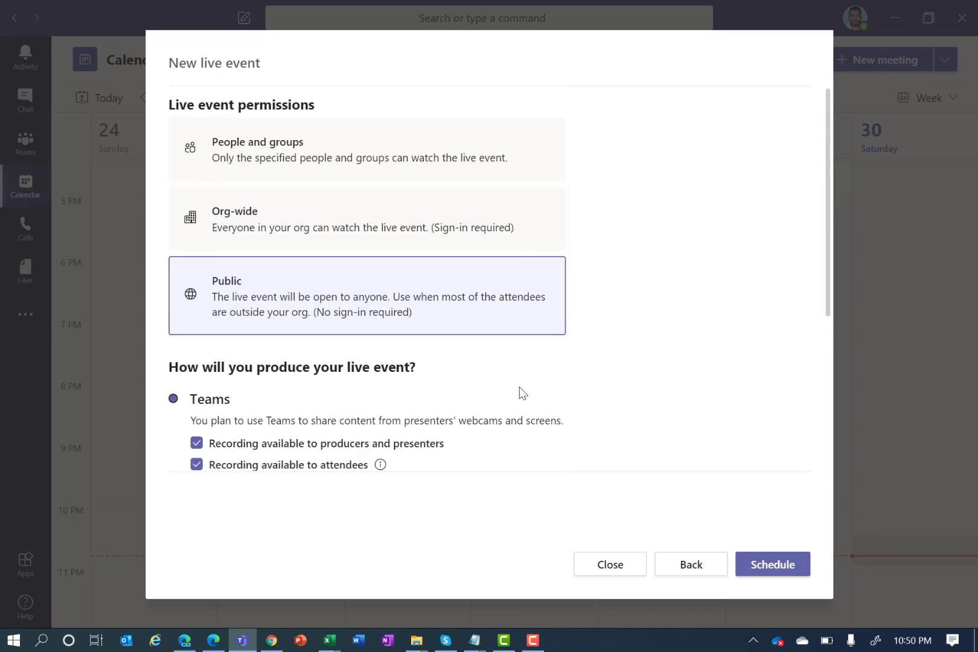
click(767, 565)
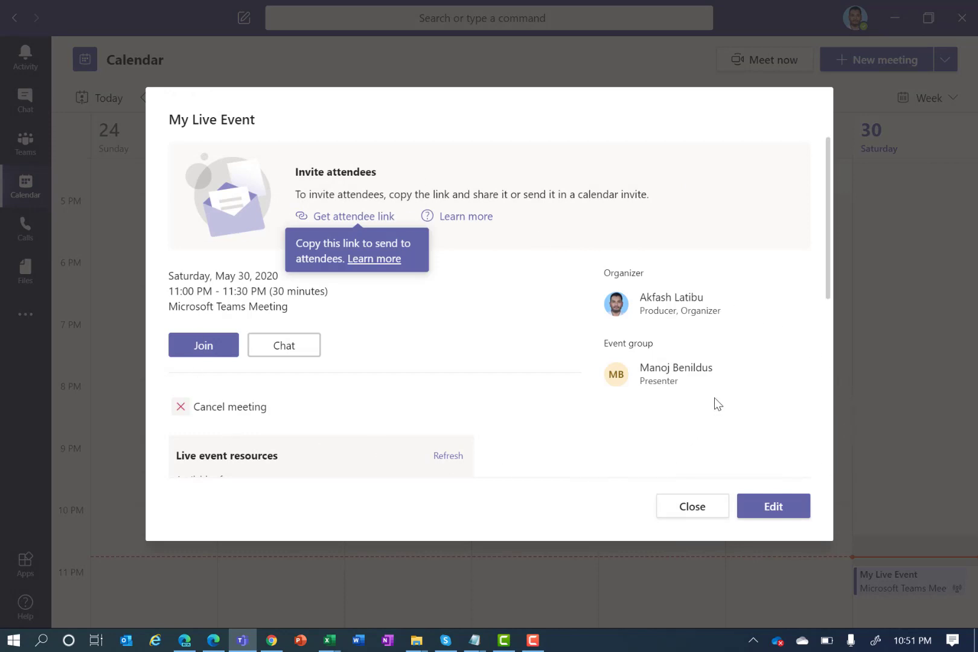
Step: Copy the attendee link for My Live Event, look through the invitation details and close them
click(666, 406)
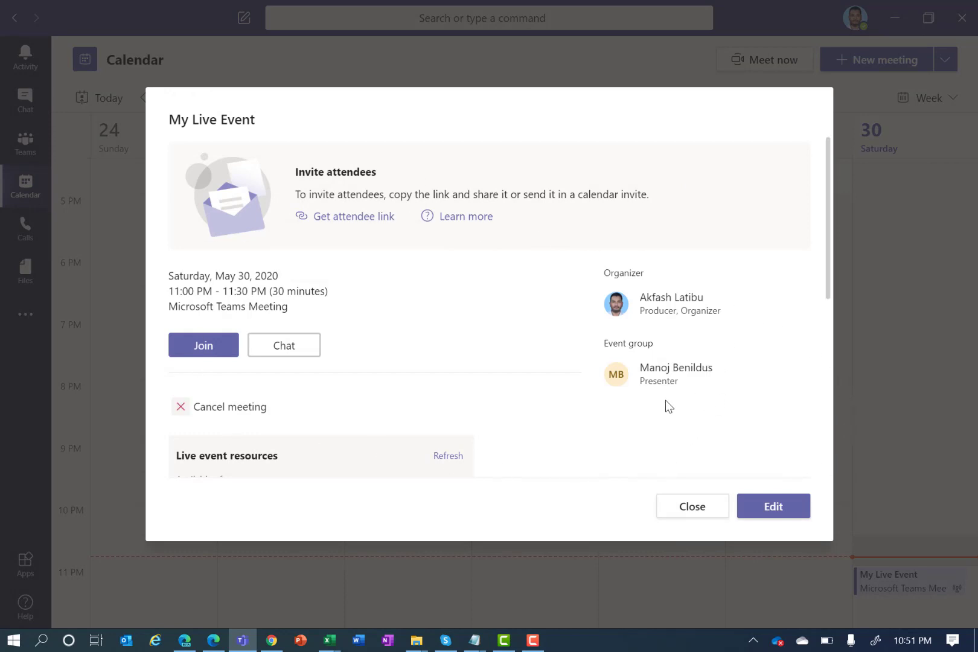
click(328, 223)
scroll(374, 258, down, 6)
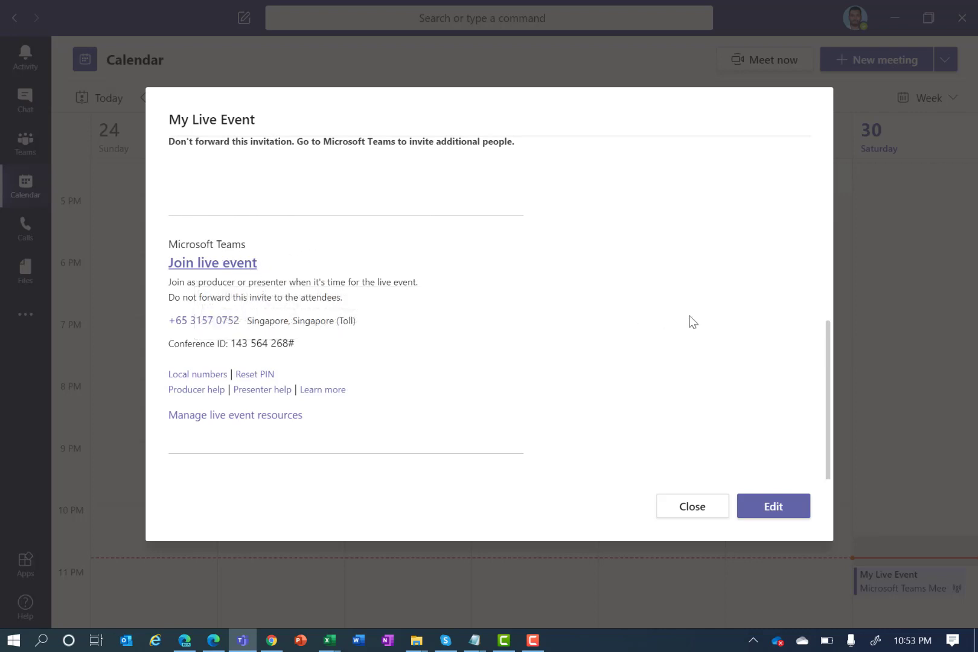
key(Escape)
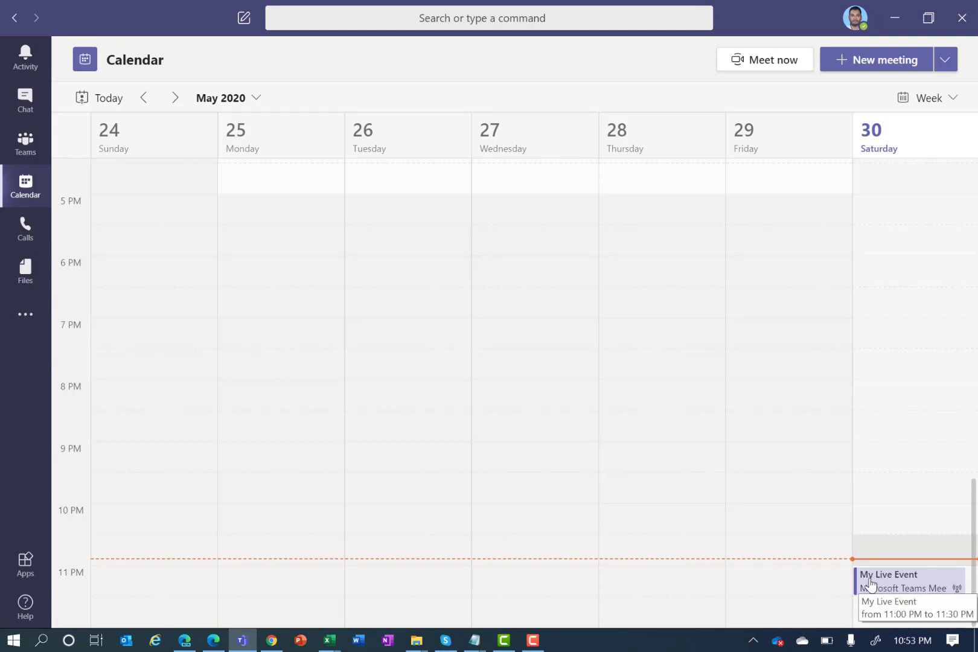
Step: Open My Live Event from the calendar and join it as a producer with the camera off
click(900, 586)
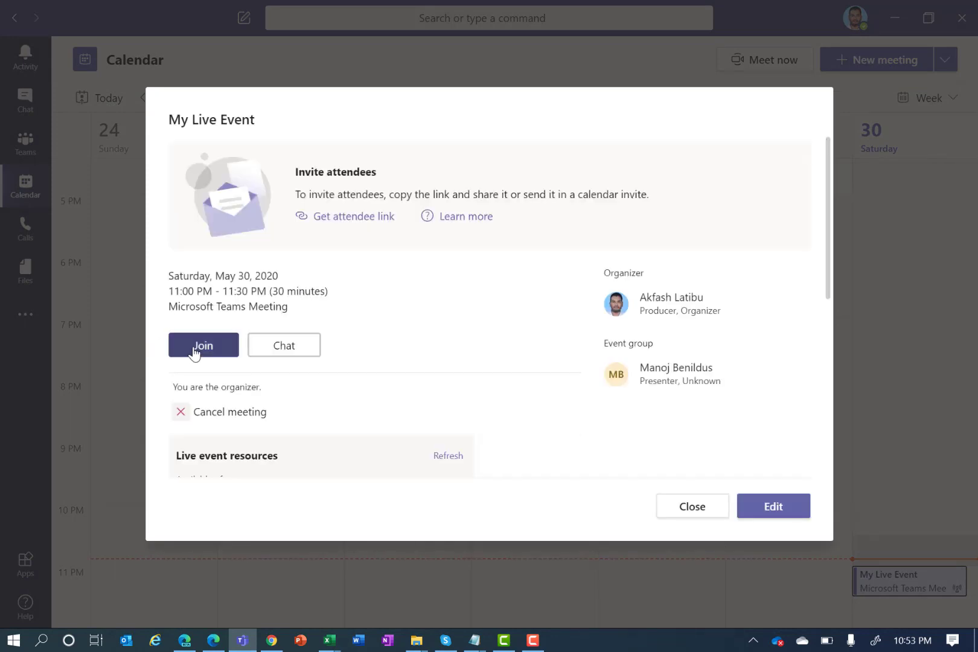
click(202, 345)
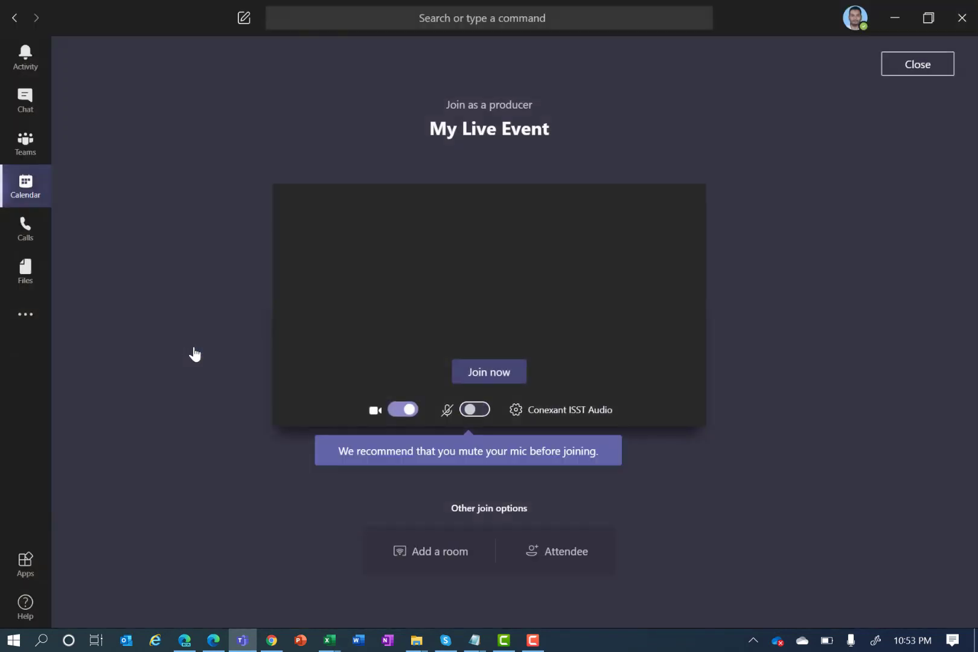
click(403, 409)
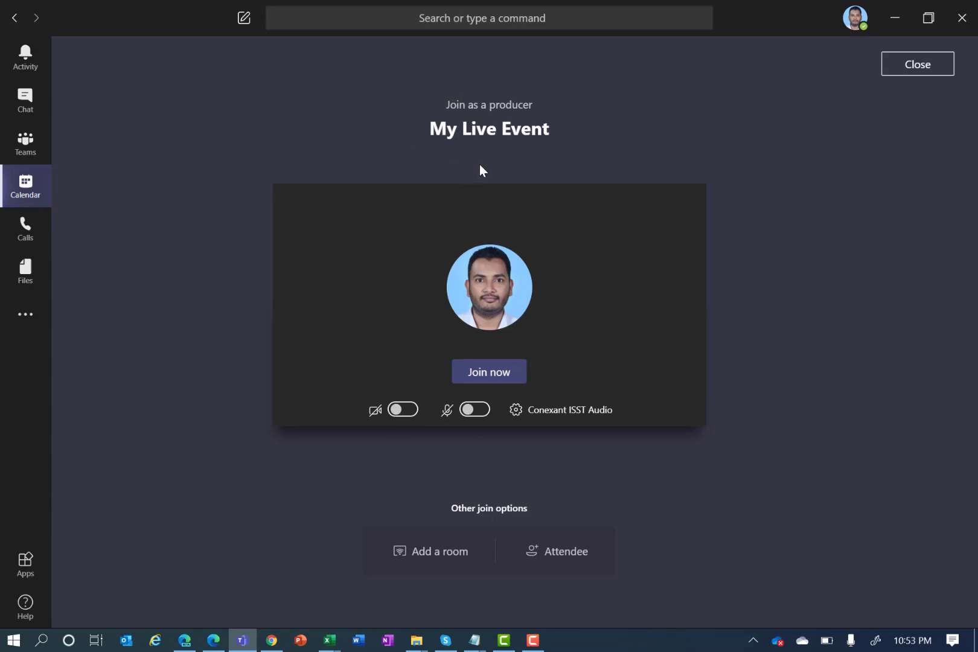
click(487, 377)
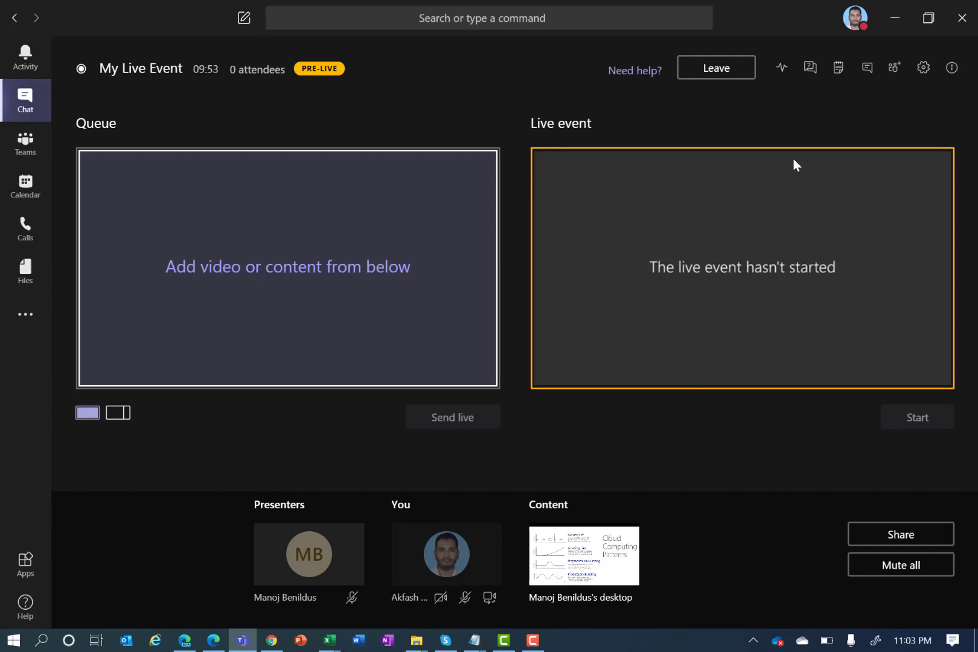
Step: Look at the live event Q&A pane and close it again
click(810, 68)
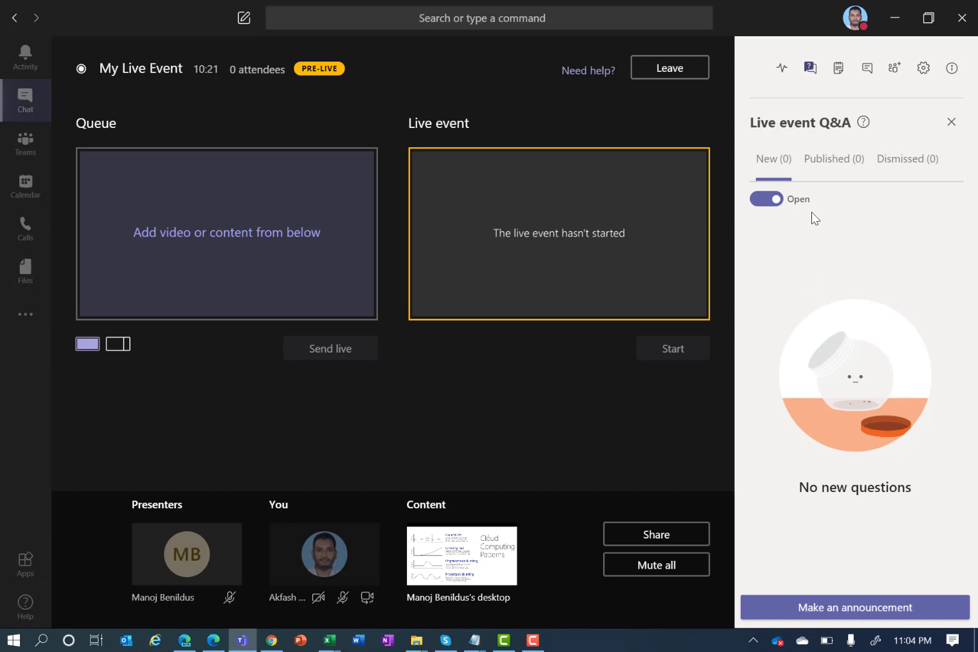
click(950, 124)
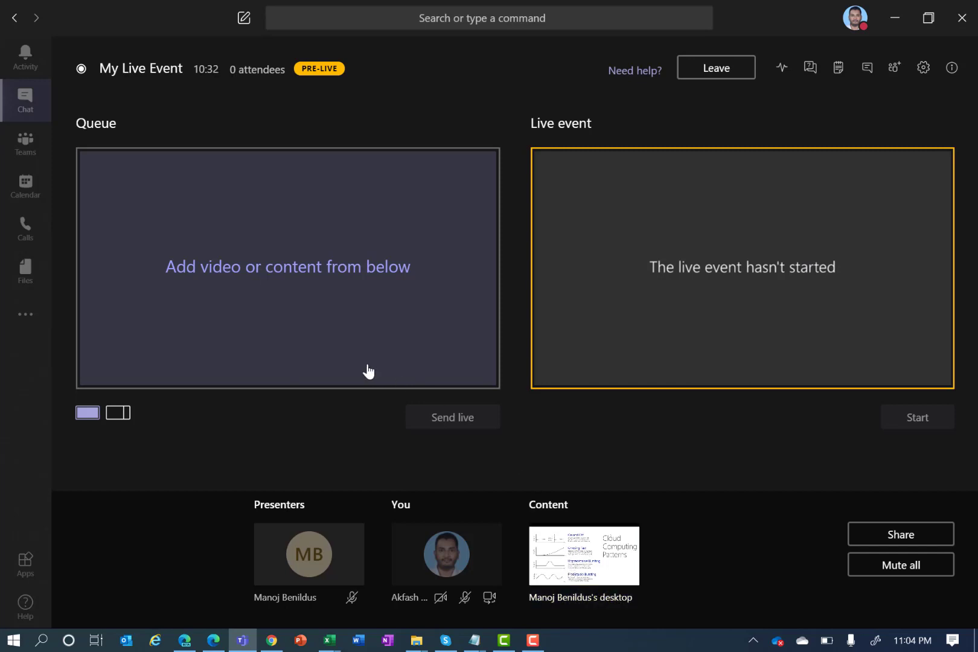
Step: Queue the presenter's shared desktop, try the content-plus-video layout, and return to the single-source layout
click(557, 556)
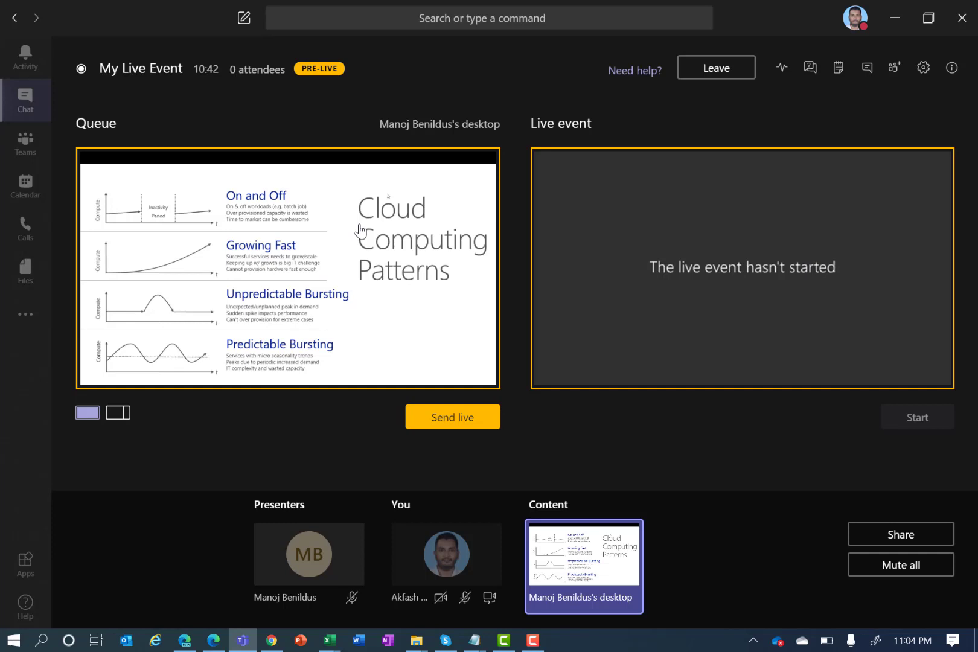
click(95, 416)
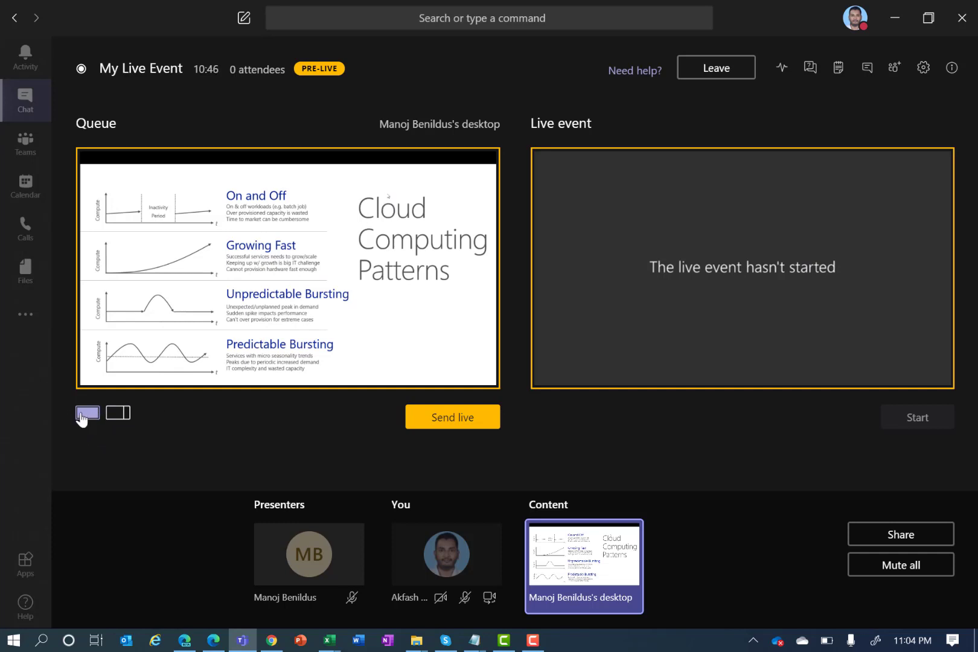
click(115, 414)
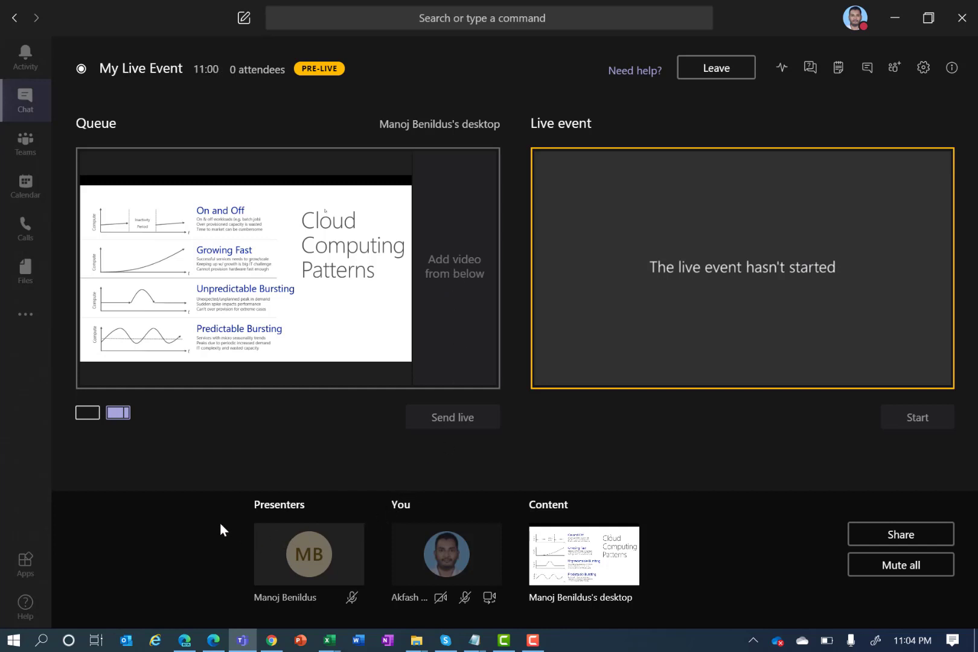
mouse_move(295, 564)
click(85, 414)
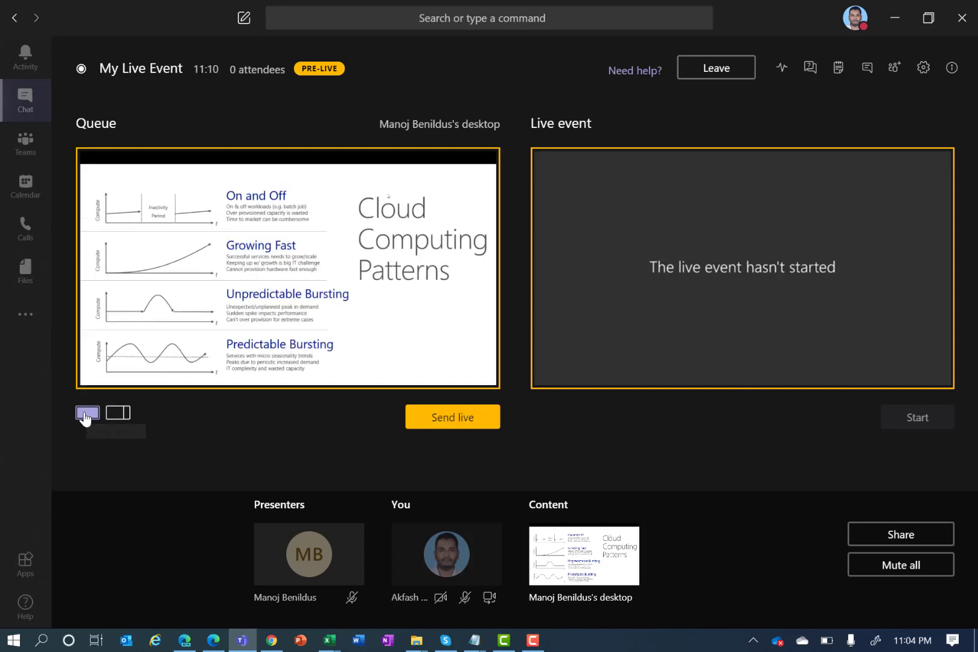
Step: Send the queued desktop content live and start the live event
click(422, 422)
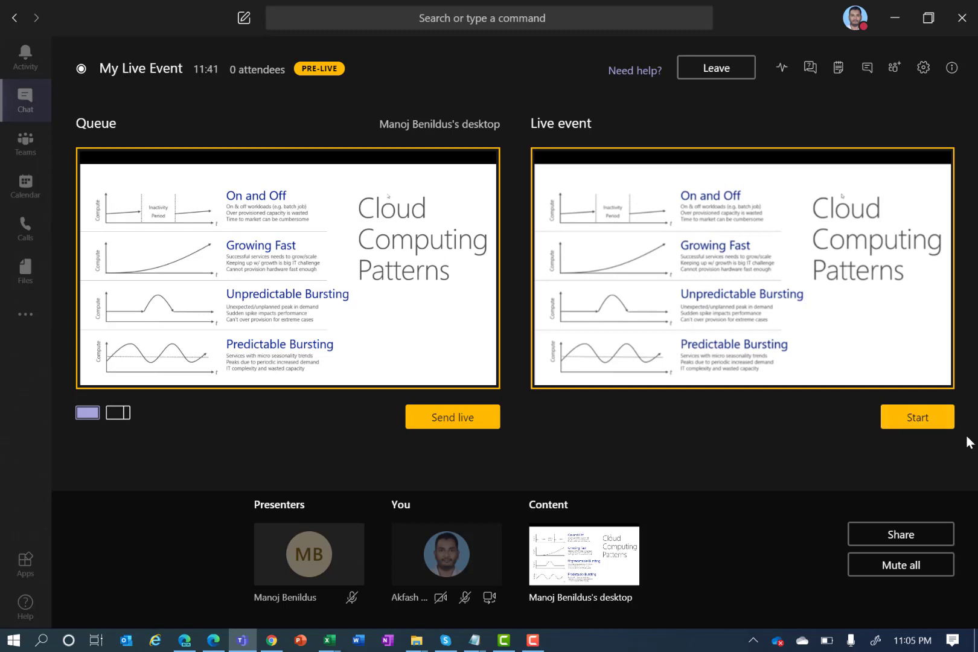
click(915, 421)
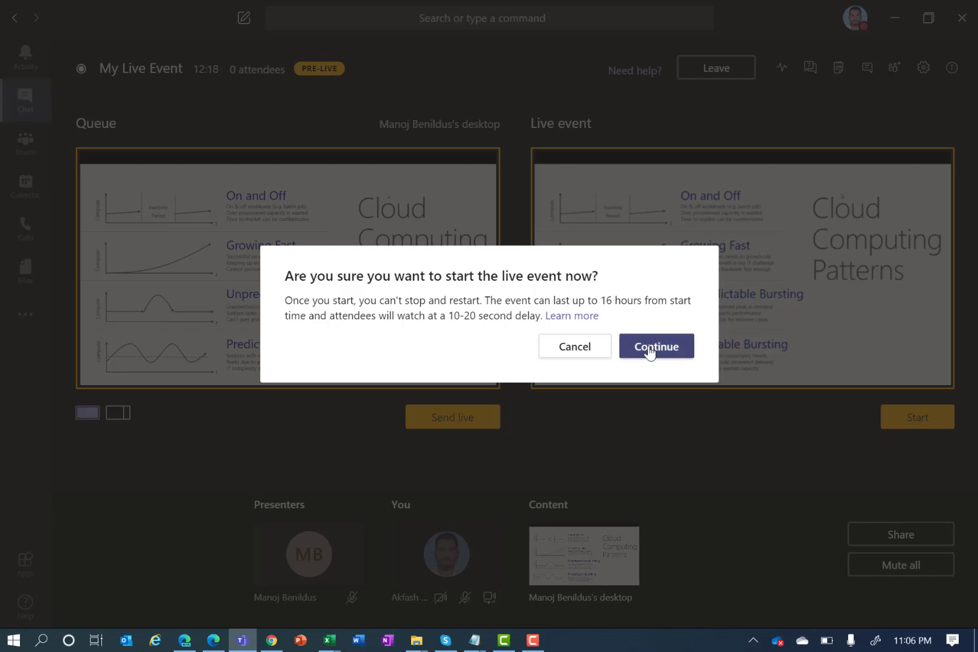
click(650, 353)
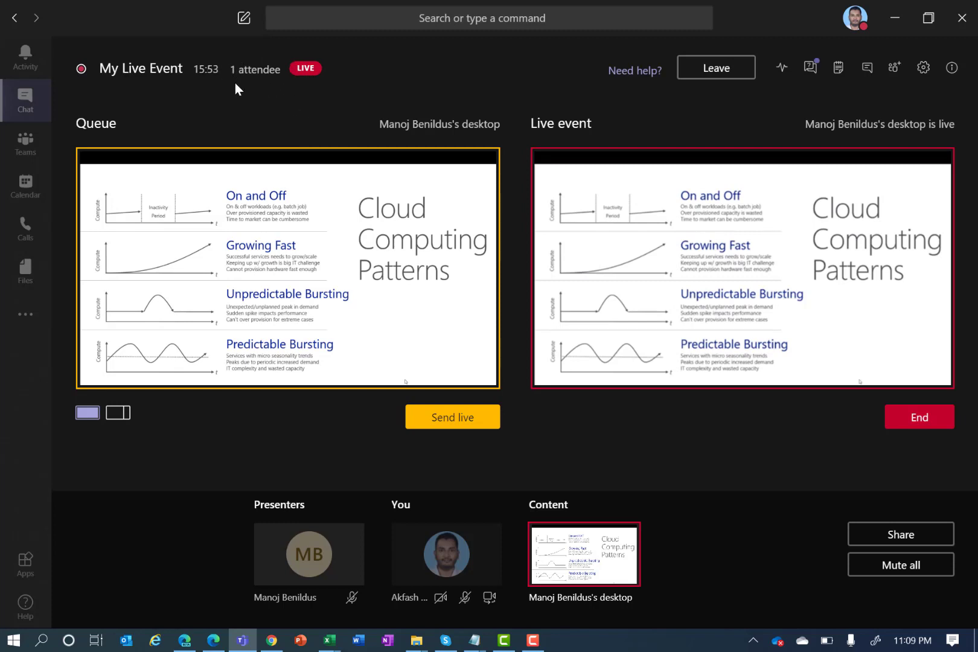
Step: Review the attendee's new Q&A question about the benefit of Cloud Computing and check its private reply option
click(811, 69)
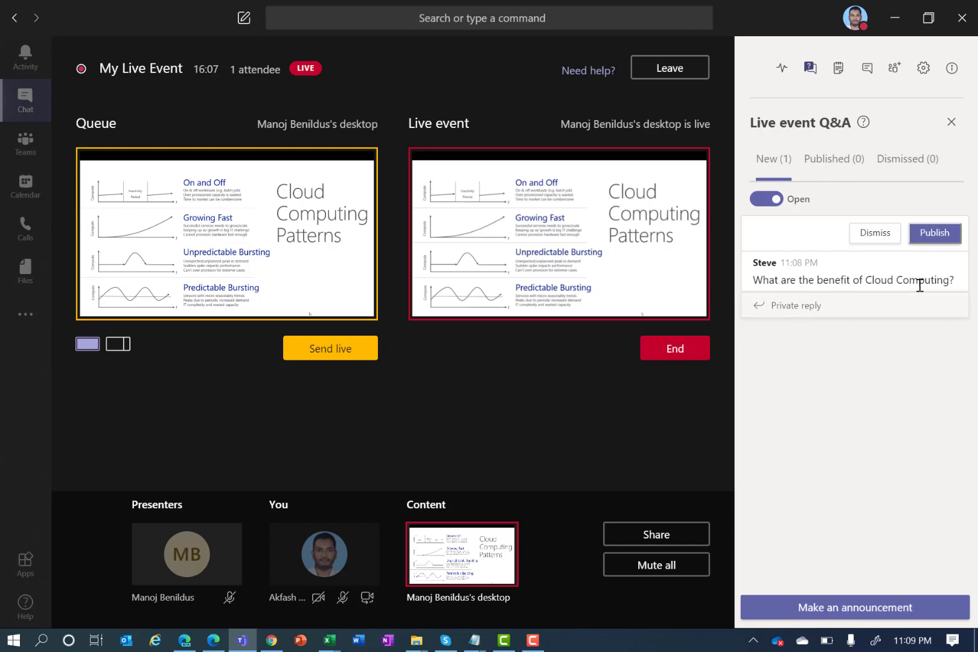
click(791, 309)
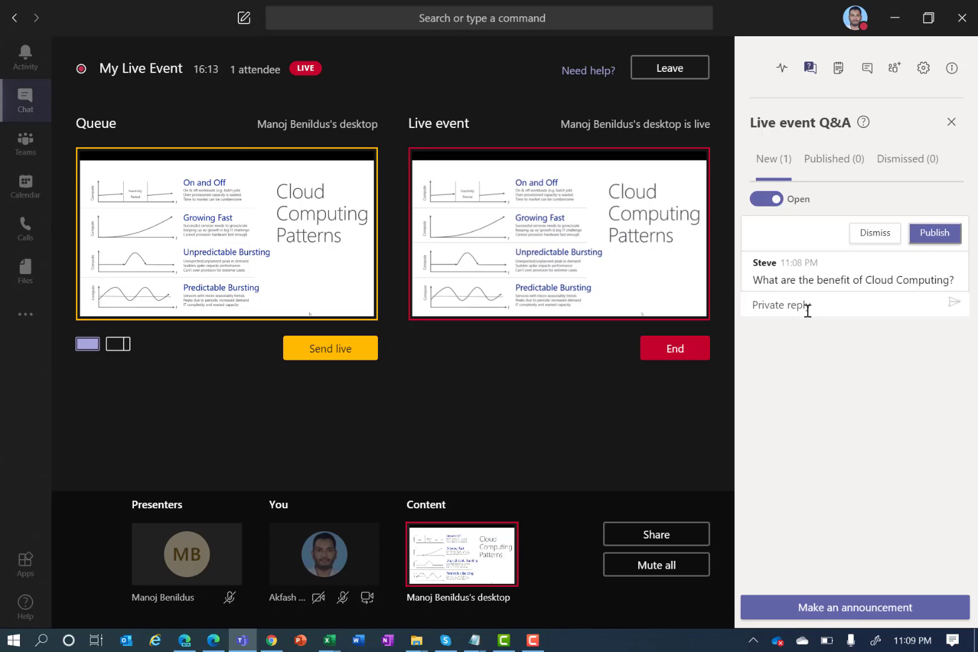
click(811, 359)
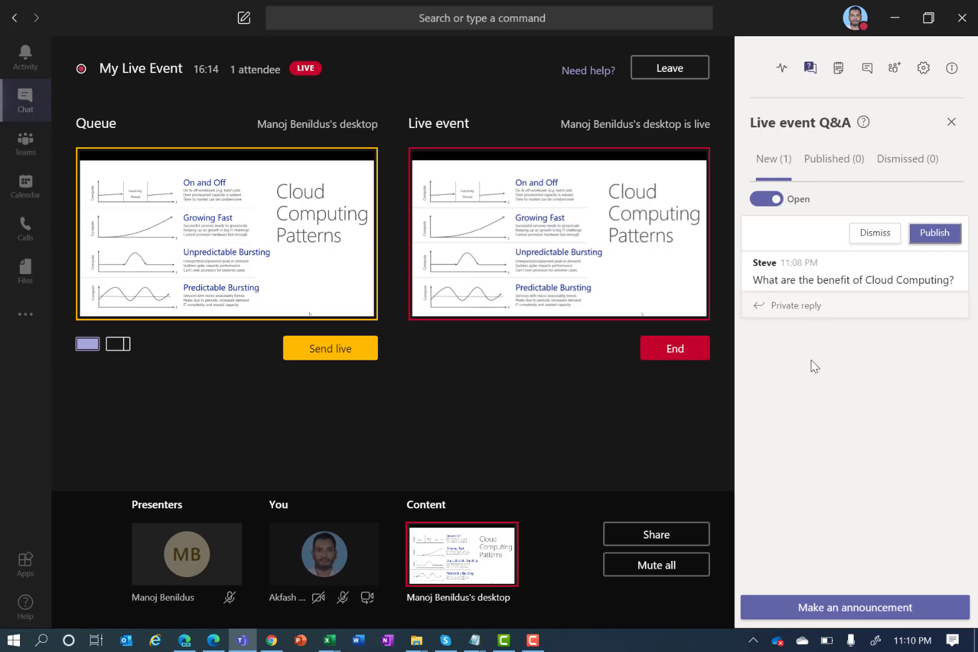
Step: Publish the attendee's question about the benefit of Cloud Computing and check its reply option among the published questions
click(935, 233)
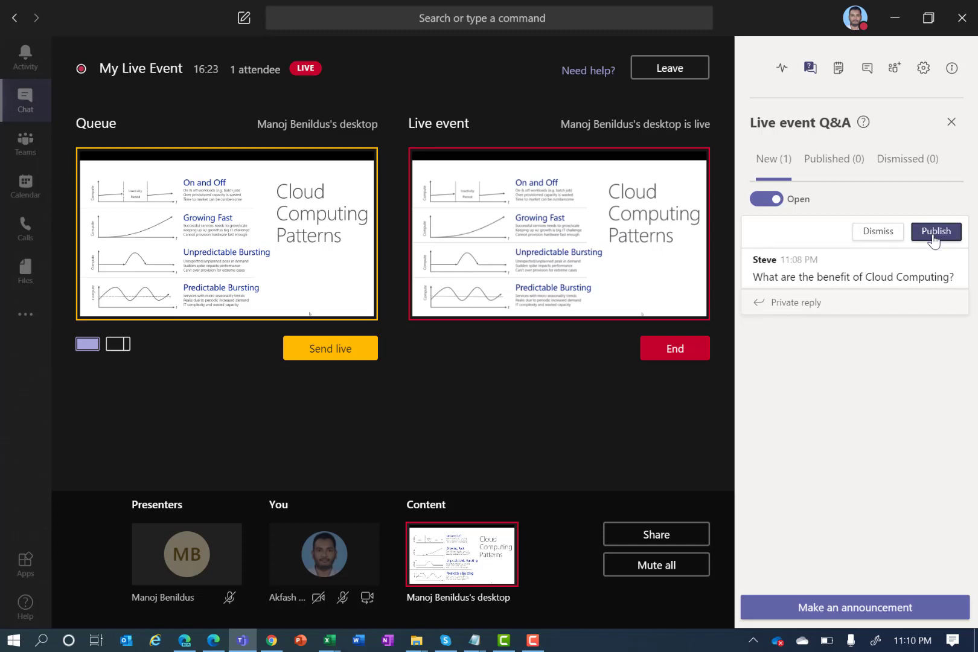
click(825, 162)
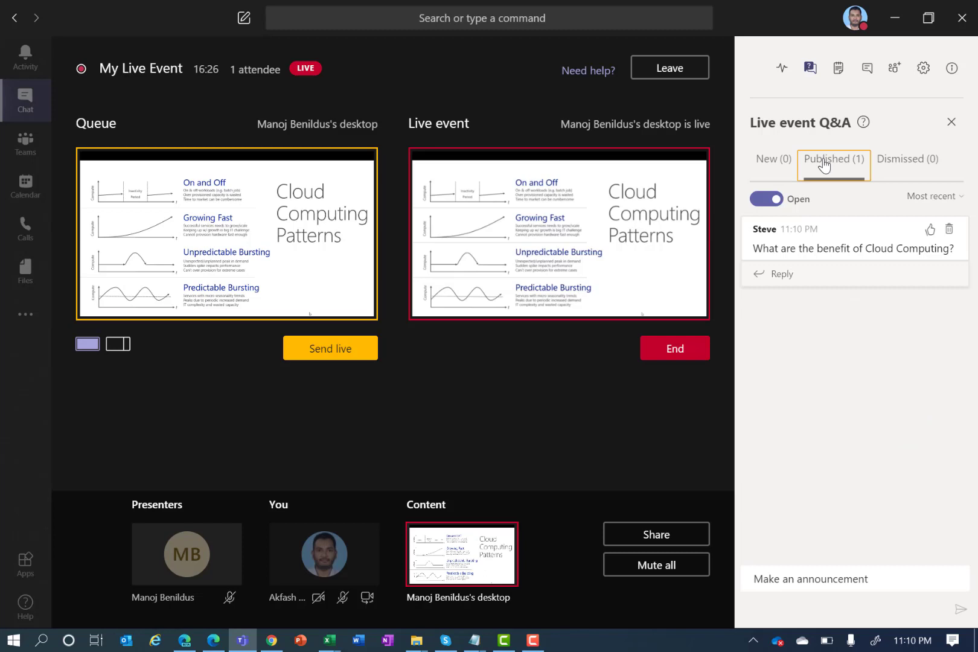
click(806, 278)
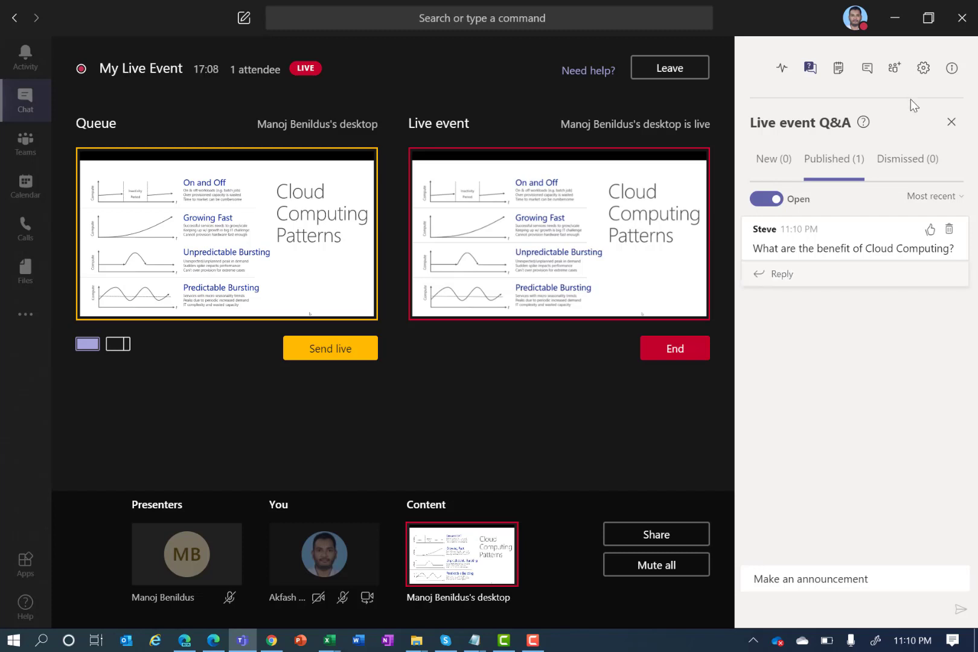
Step: Look through the meeting chat, the device and live event settings, and the meeting details, and close the side pane
click(866, 69)
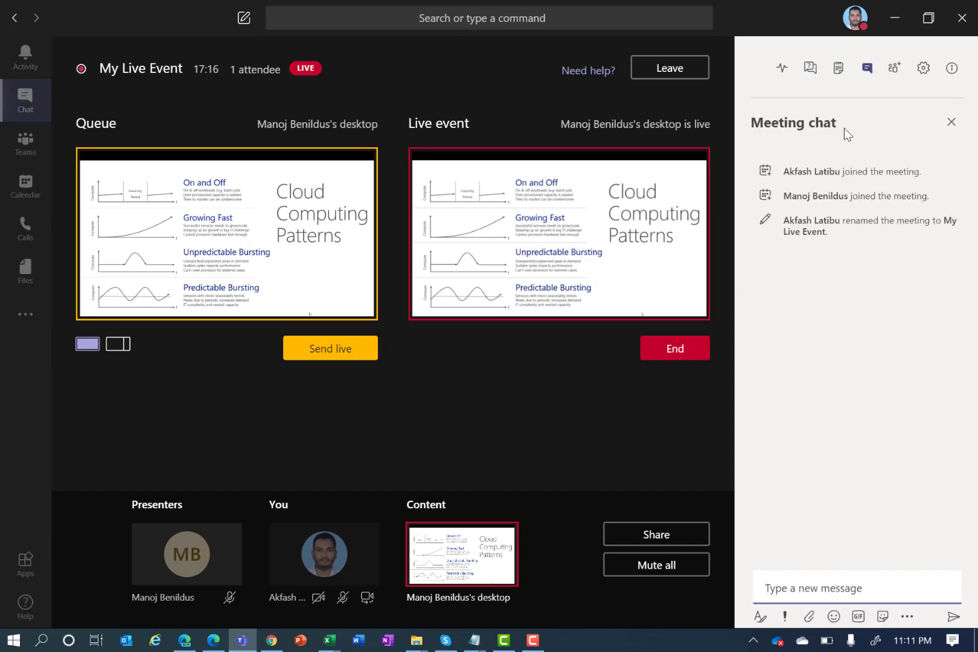
click(919, 71)
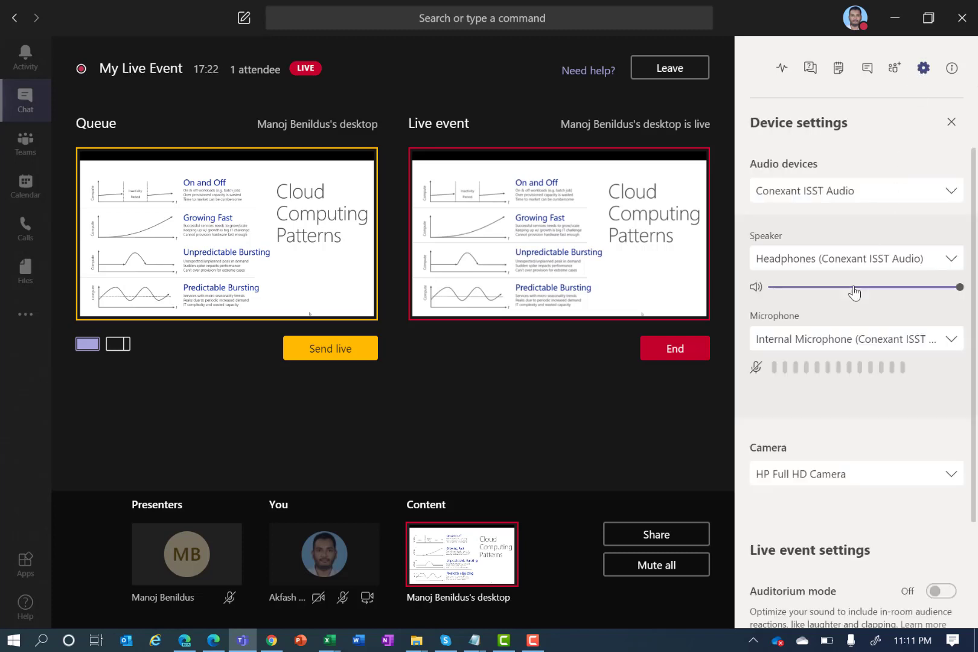
scroll(837, 357, down, 3)
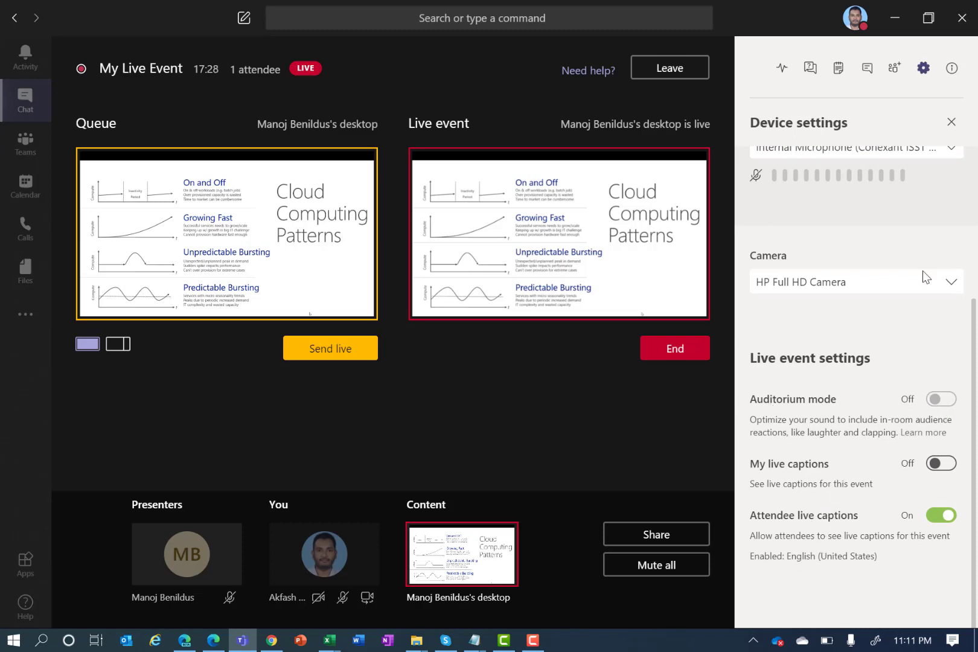
click(950, 69)
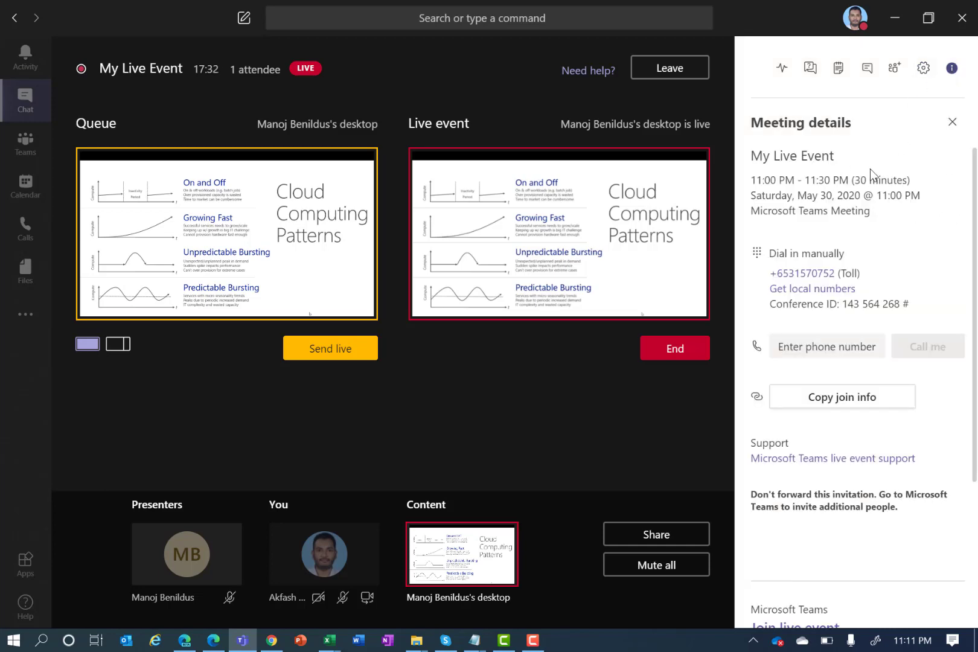
scroll(883, 254, down, 3)
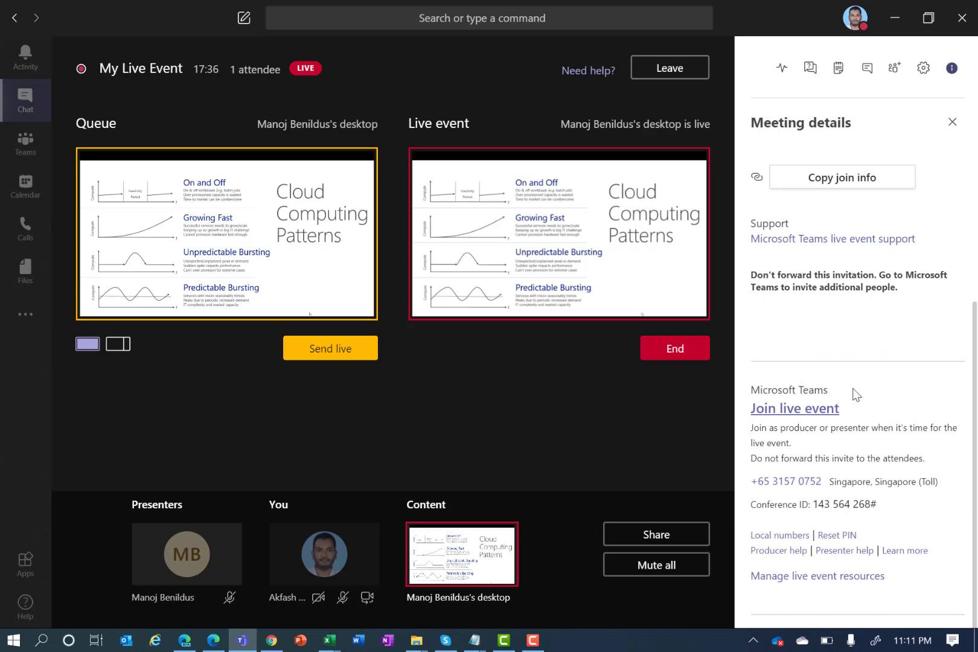
scroll(854, 390, up, 3)
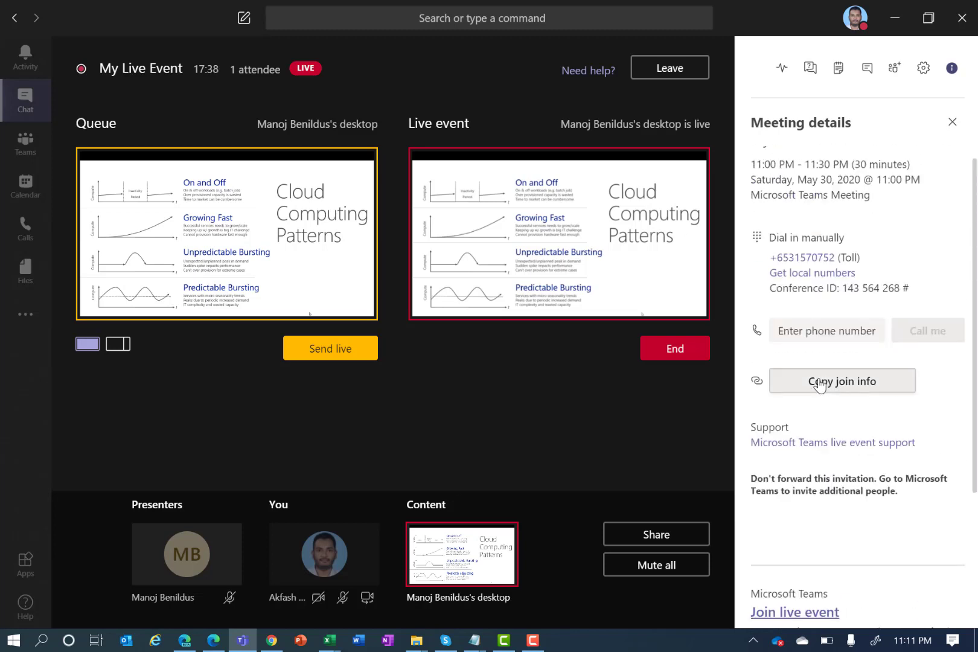
click(952, 123)
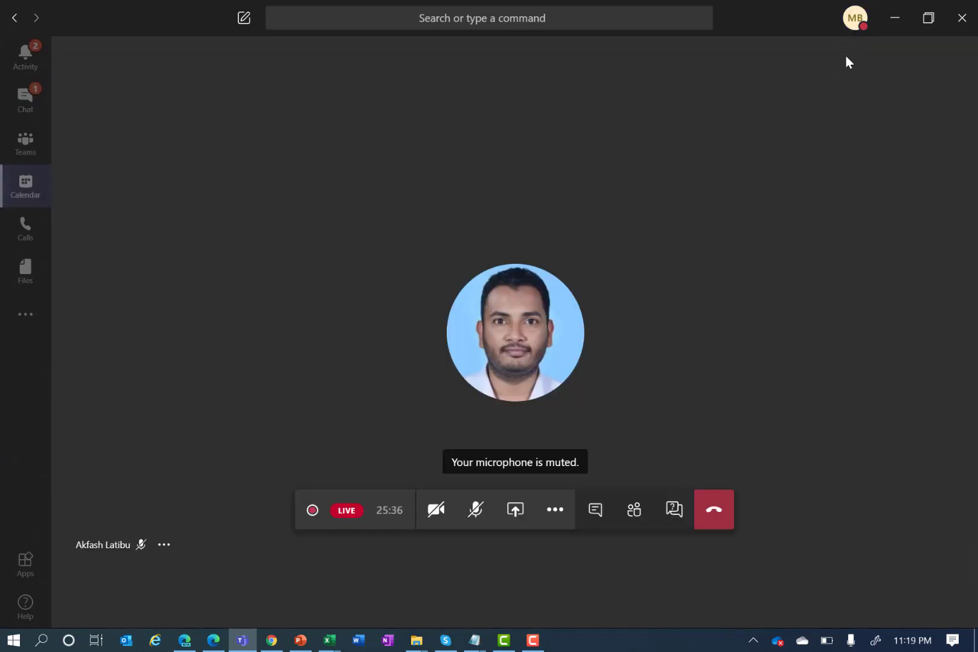
Step: From the presenter's account, share the Welcome to PowerPoint window in the live event and return to the meeting window
click(850, 35)
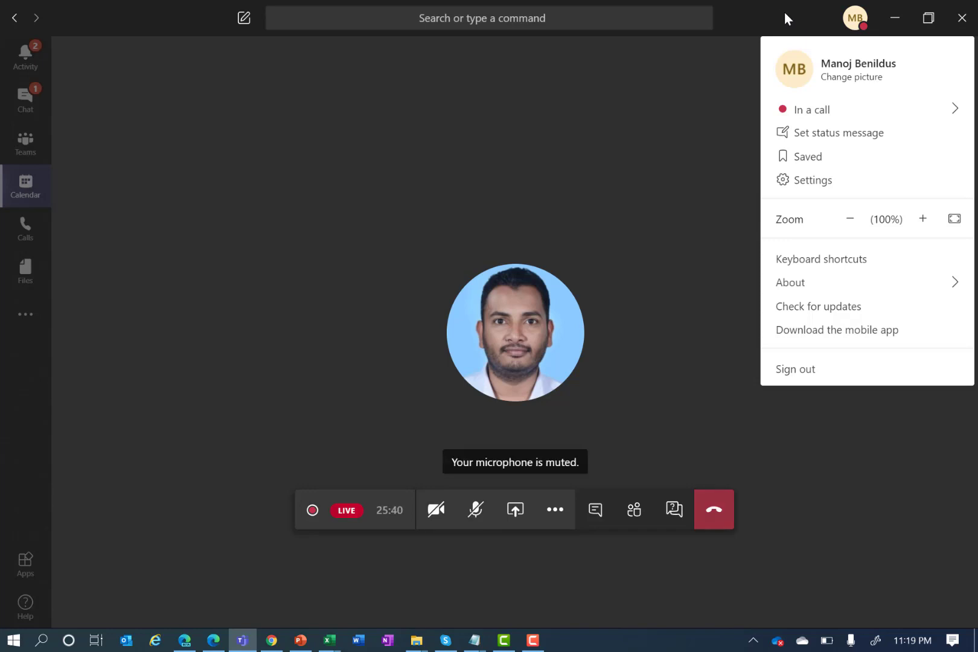
click(697, 87)
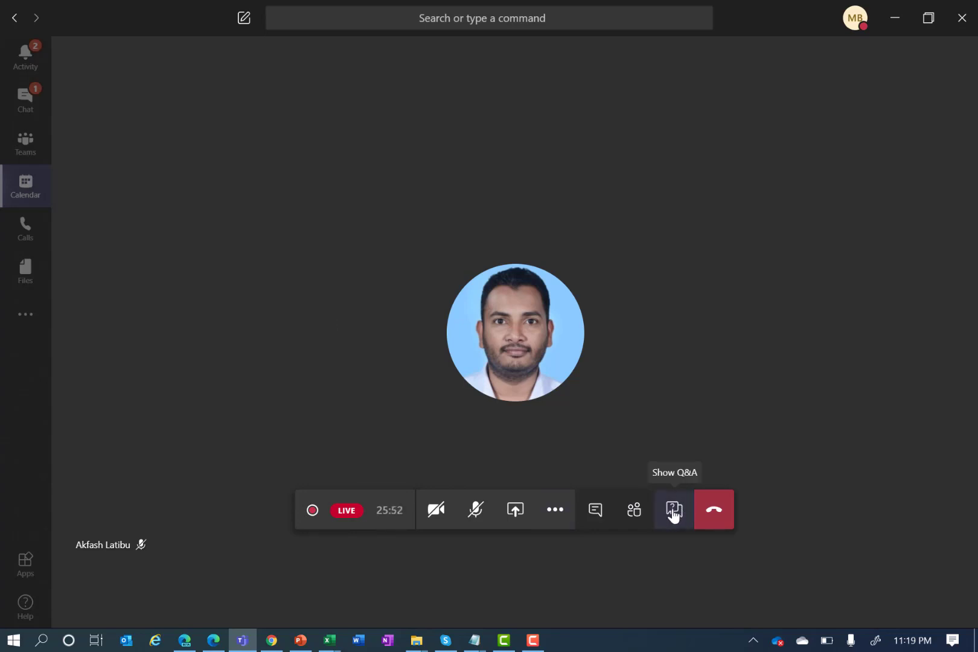
click(515, 510)
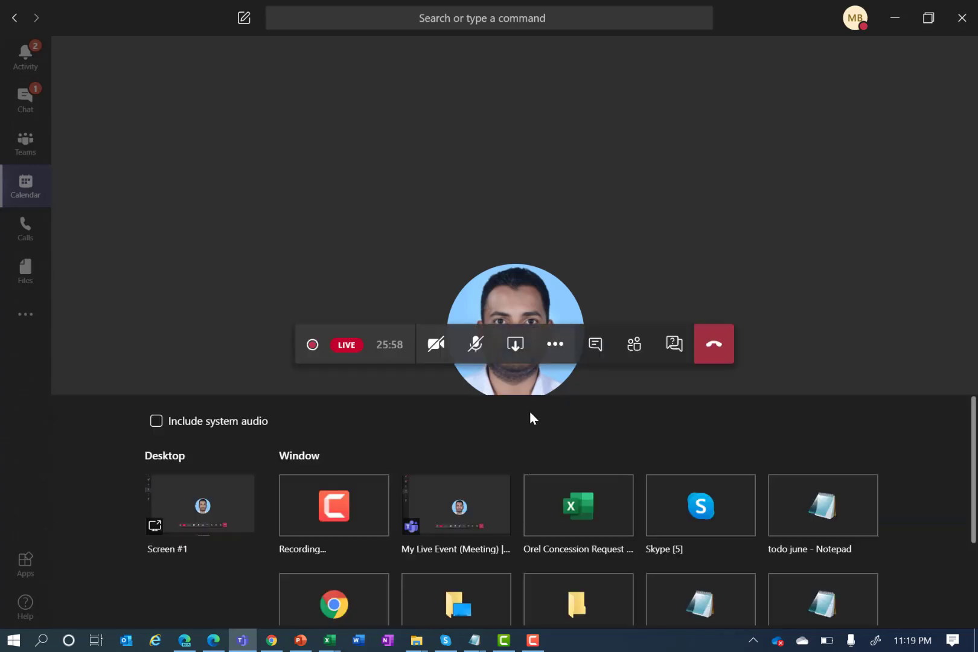
scroll(603, 447, down, 2)
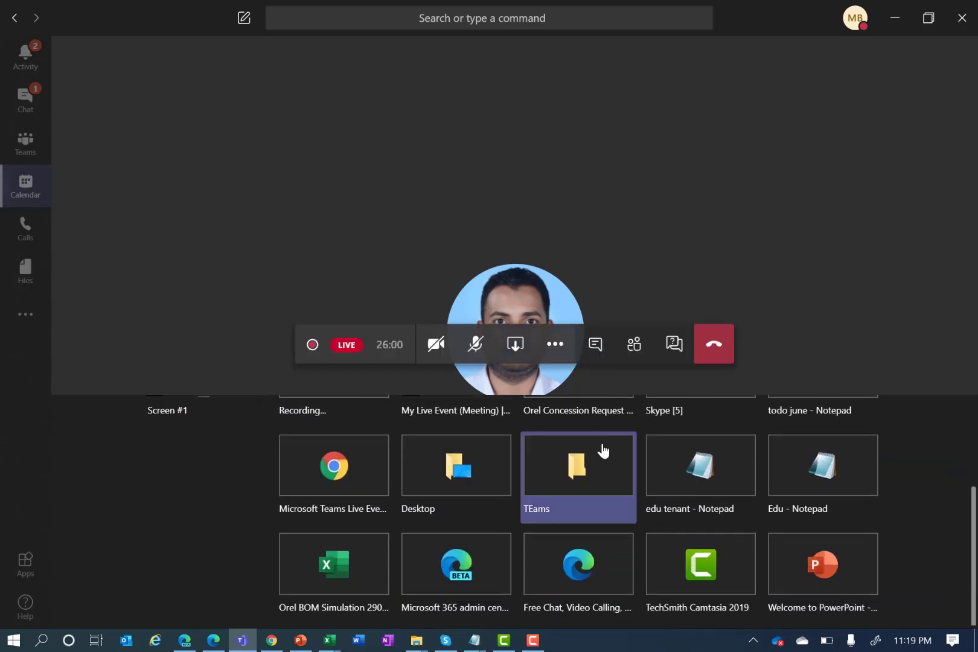
scroll(602, 447, up, 2)
scroll(814, 526, down, 2)
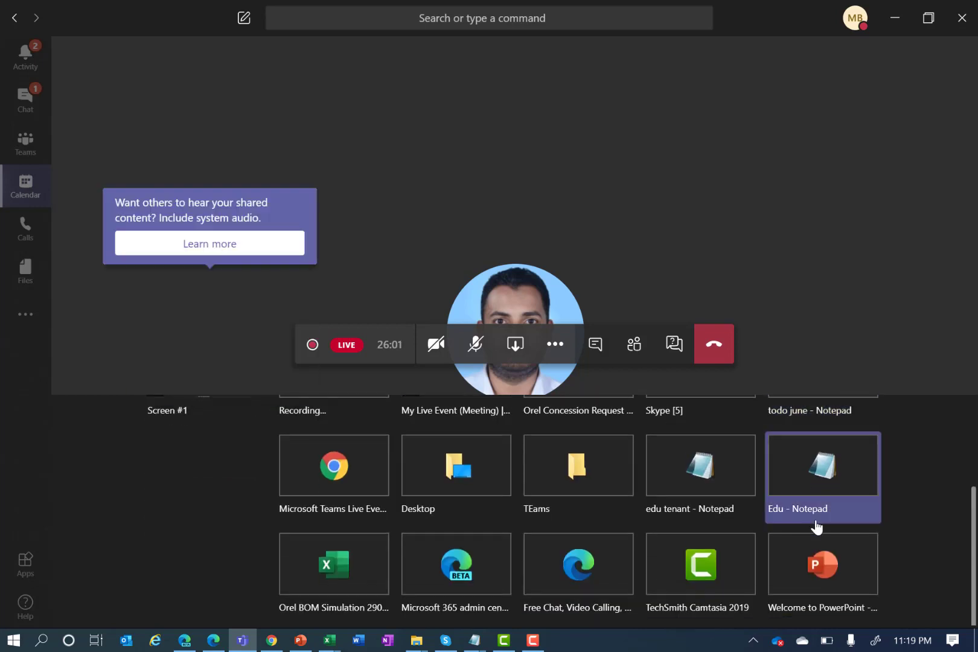
click(836, 571)
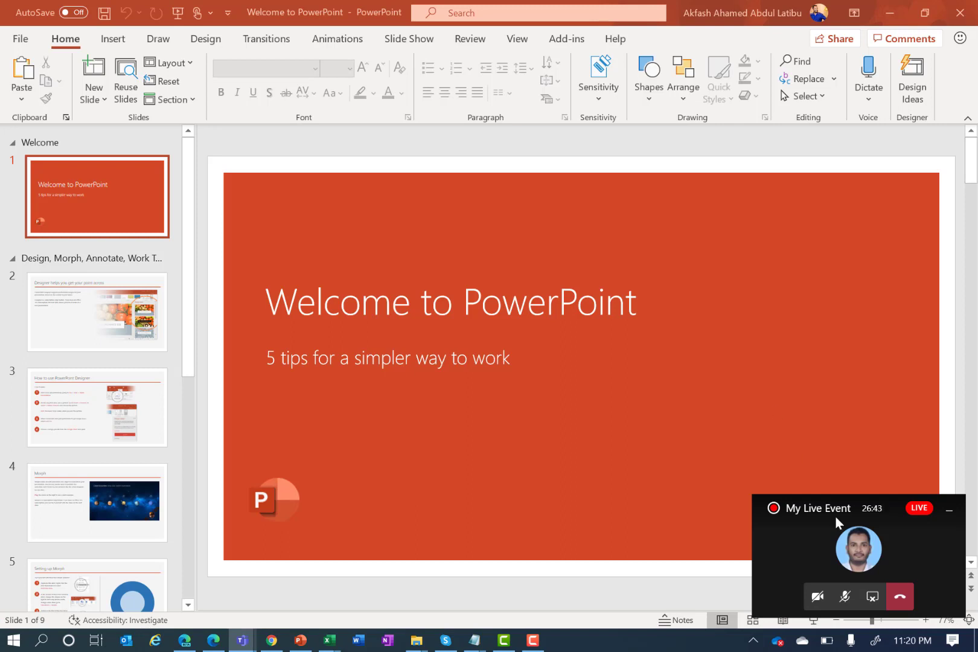
click(844, 548)
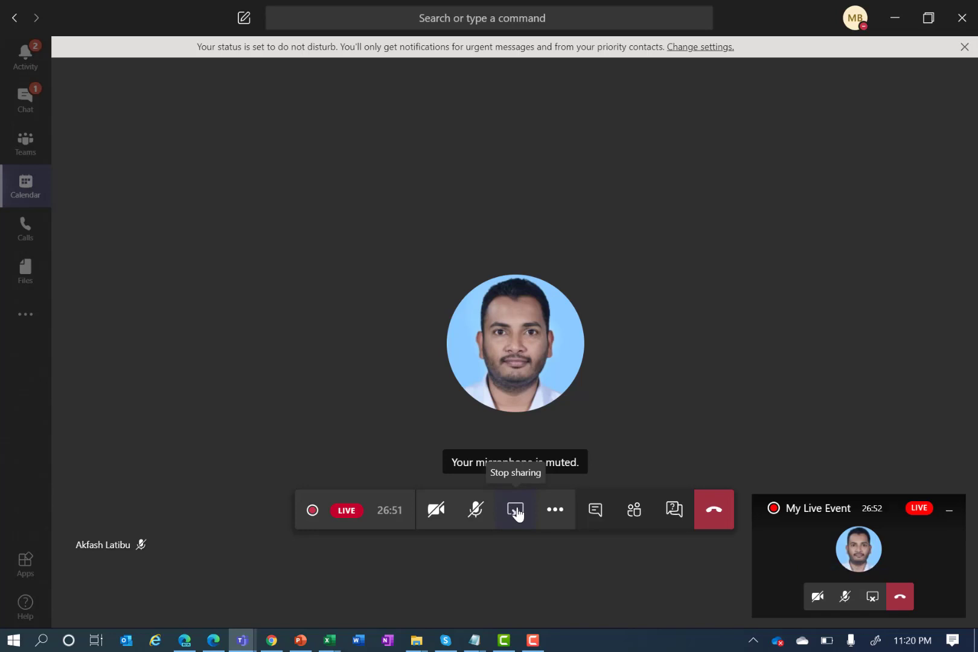
click(553, 513)
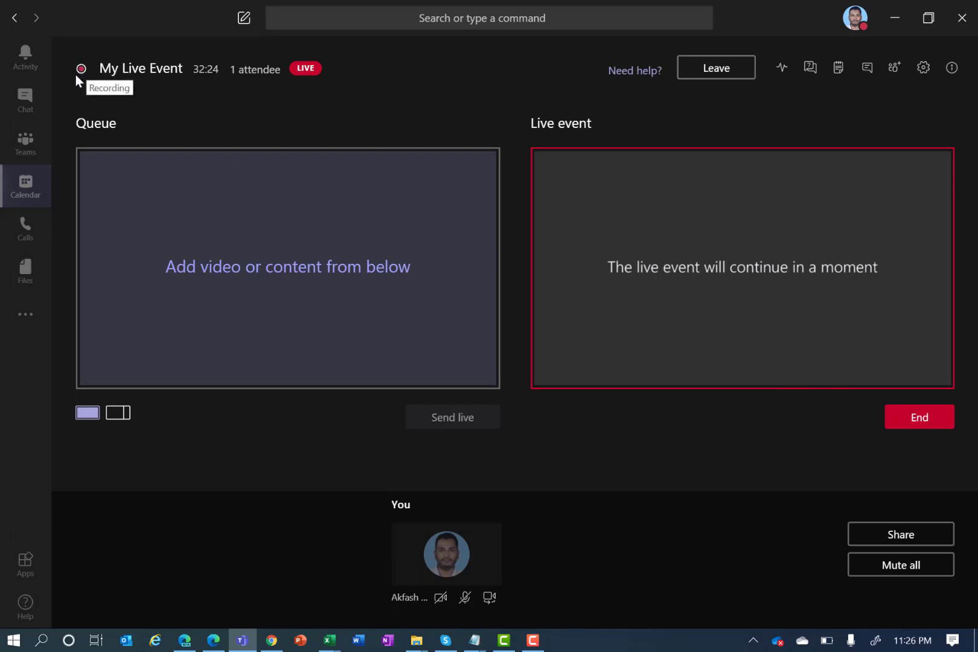
Step: As the producer, end the live event for good and leave it
click(900, 423)
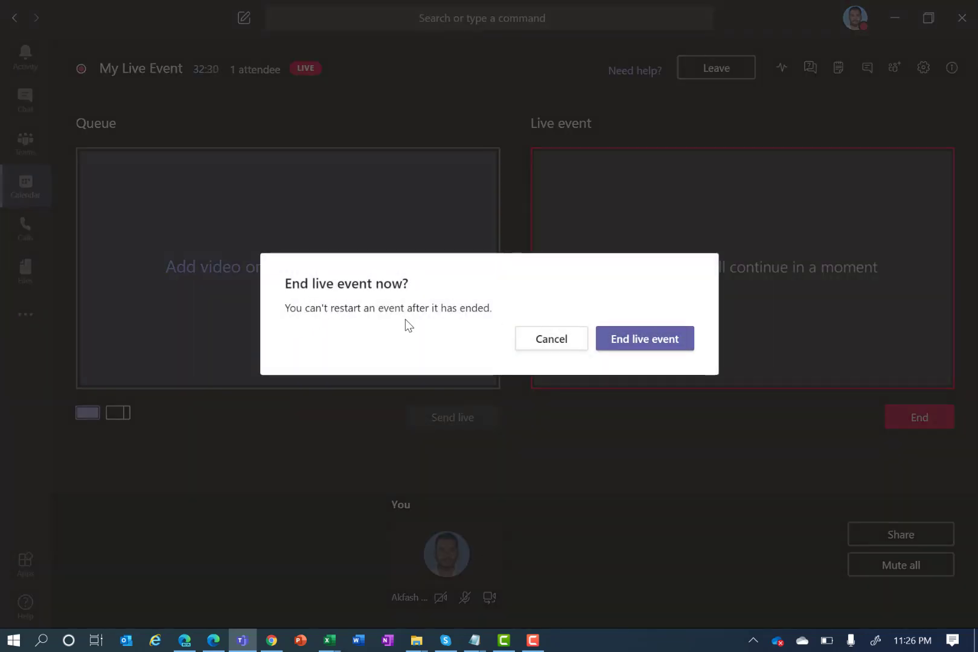
click(618, 346)
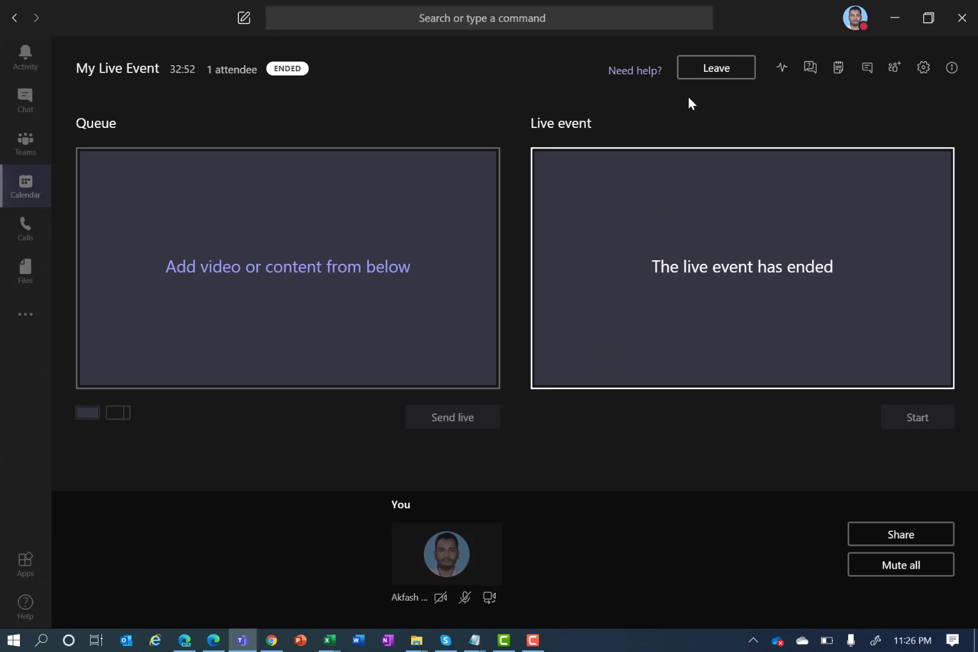
click(699, 72)
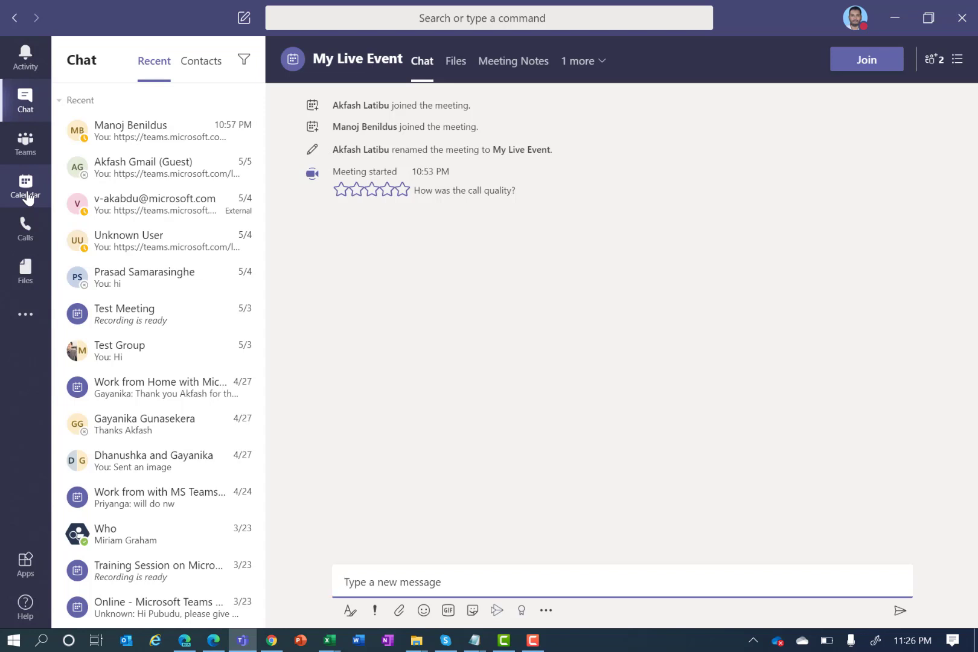
Step: Open My Live Event from the calendar and review its live event resources, including the reports, recording and transcript
click(27, 194)
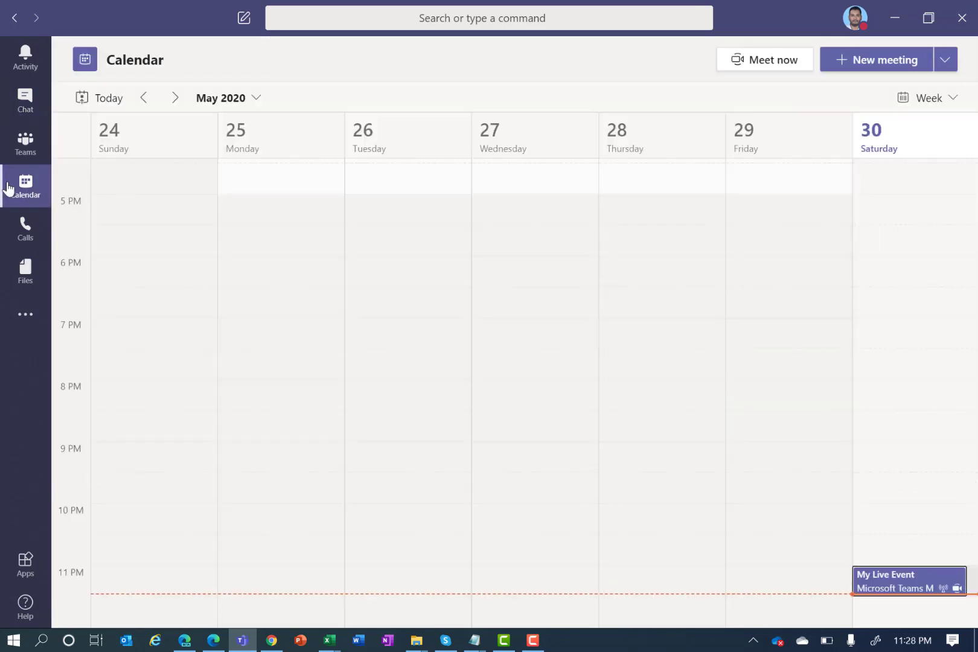
click(882, 582)
scroll(729, 287, down, 4)
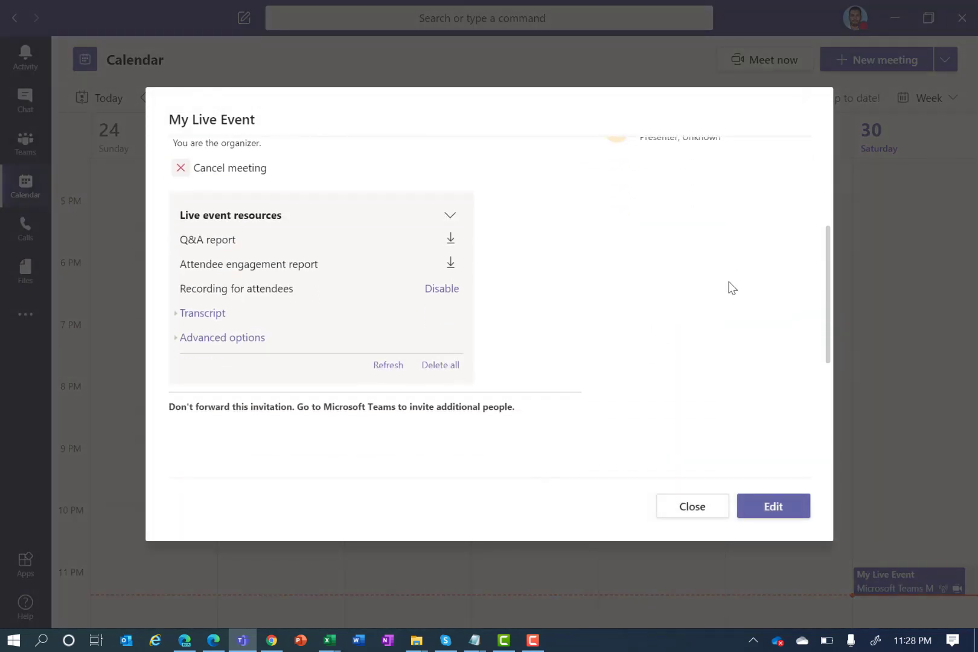
scroll(730, 286, up, 2)
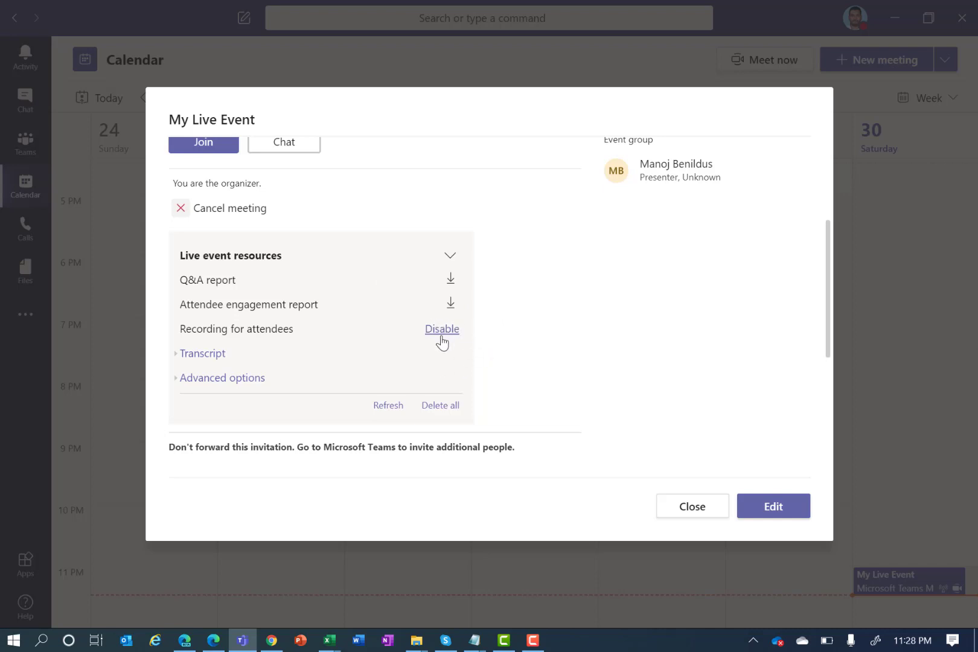
scroll(439, 349, up, 2)
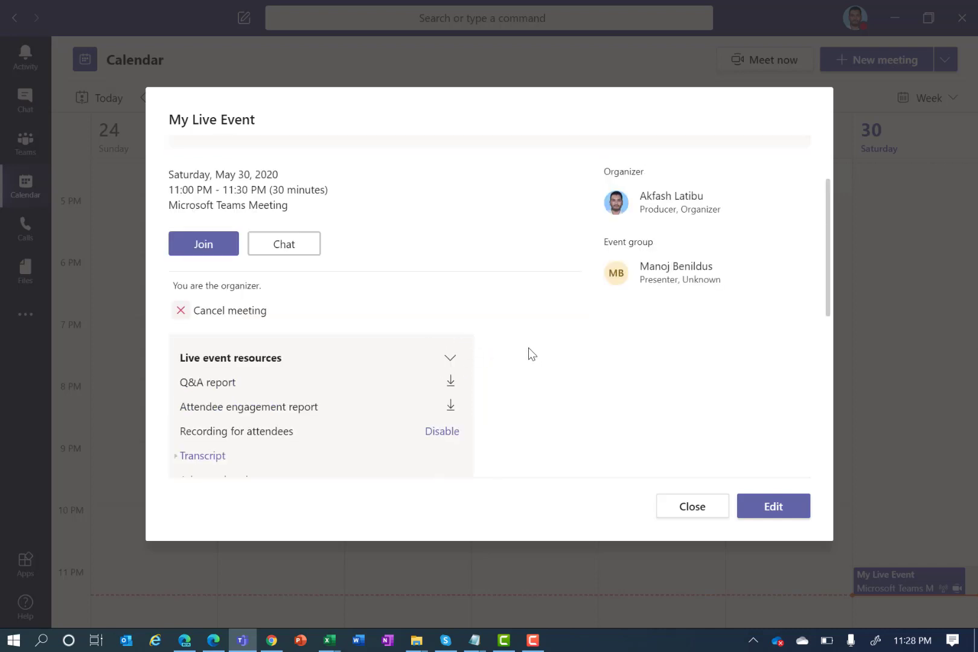